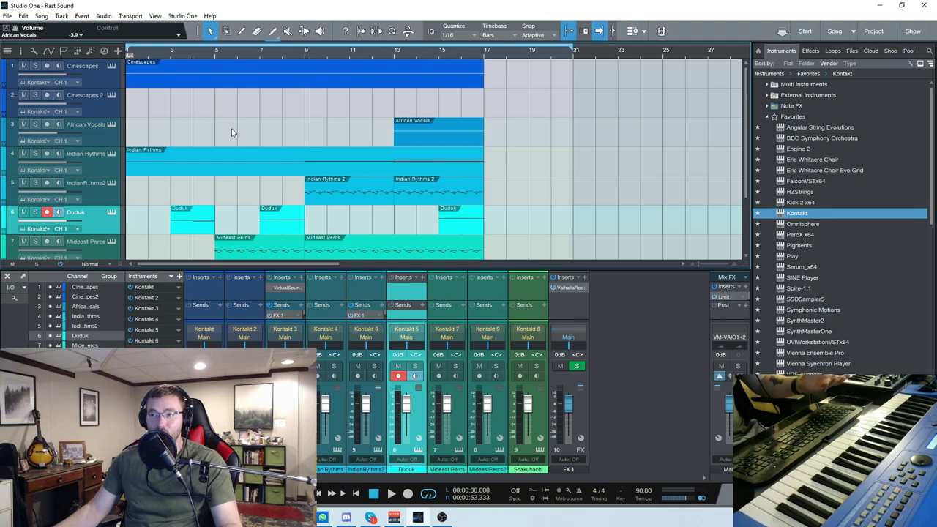
Step: Examine the Cinescapes track's Noise and Ambiences instrument and its range of playable keys
{"action": "scroll", "coordinate": [227, 139], "scroll_direction": "up", "scroll_amount": 3}
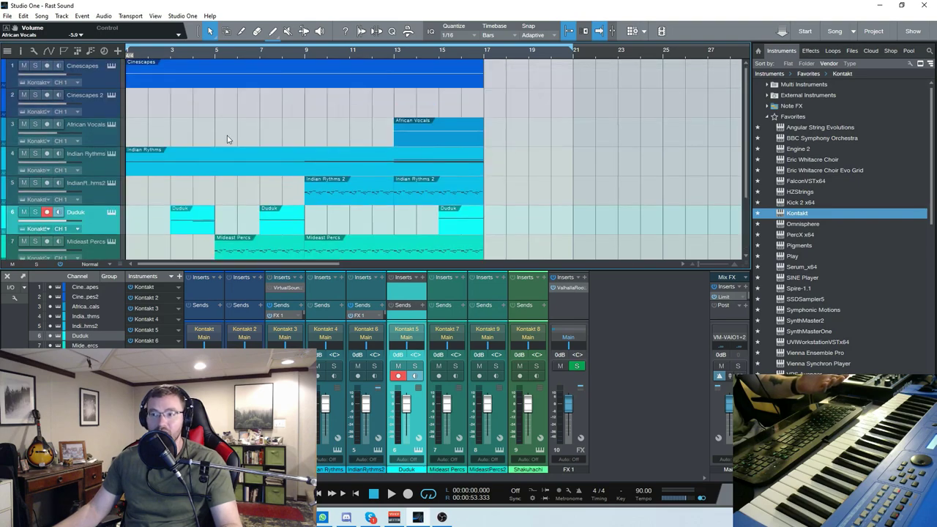
{"action": "left_click", "coordinate": [143, 80]}
{"action": "left_click", "coordinate": [111, 65]}
{"action": "left_click_drag", "start_coordinate": [408, 39], "coordinate": [361, 35]}
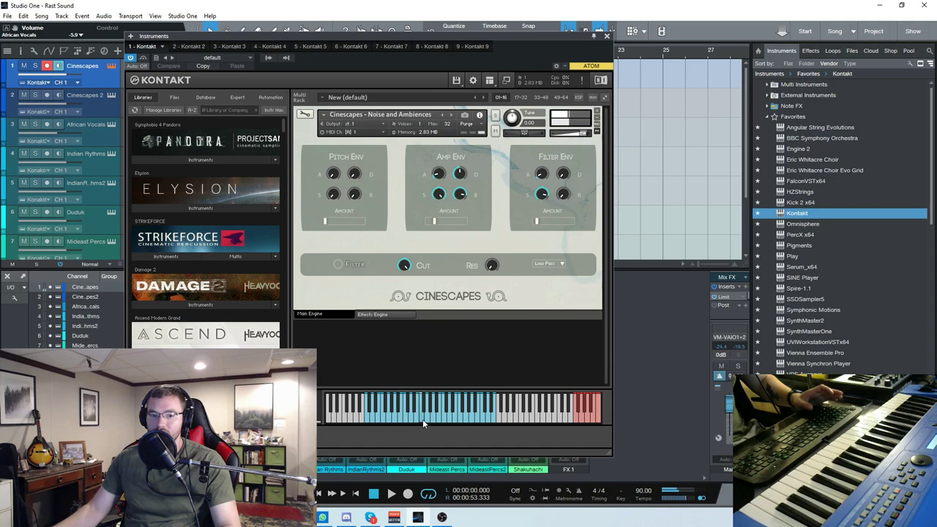
{"action": "left_click", "coordinate": [445, 421]}
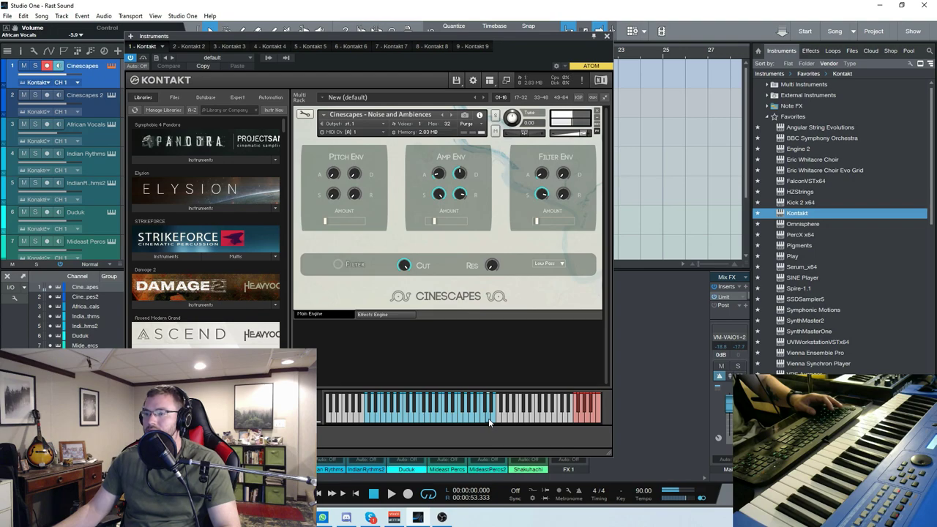
{"action": "left_click", "coordinate": [606, 35]}
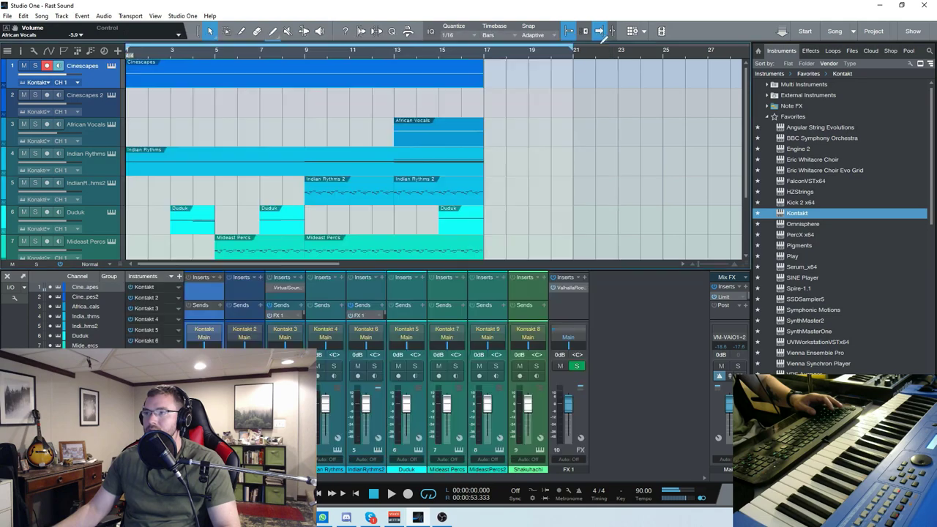
{"action": "left_click", "coordinate": [111, 103]}
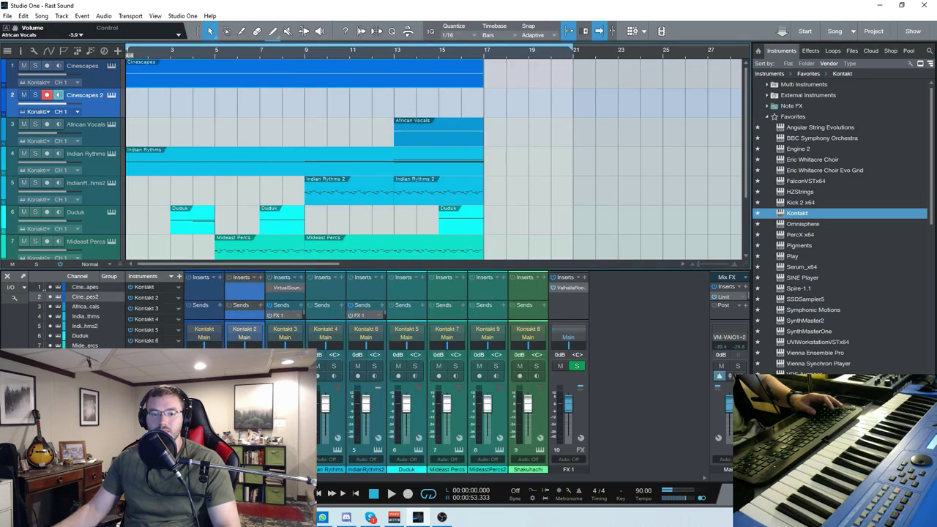
{"action": "left_click", "coordinate": [112, 66]}
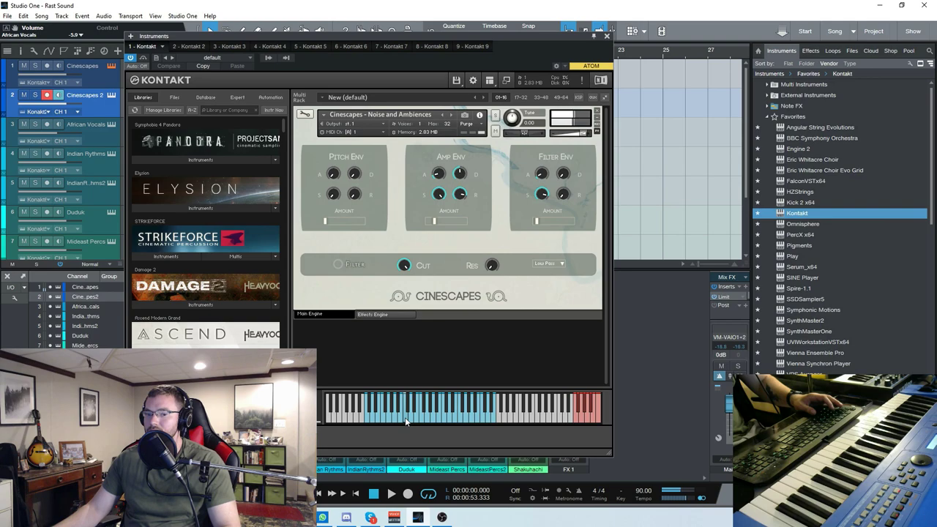
{"action": "left_click", "coordinate": [609, 36]}
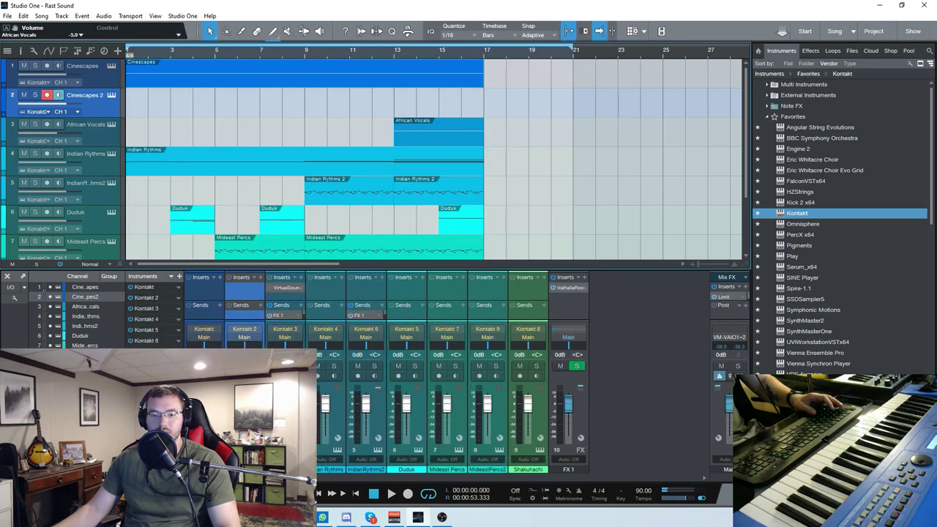
Step: Examine the Rhytmic Patterns instrument on the Cinescapes 2 track and audition its patterns
{"action": "left_click", "coordinate": [110, 96]}
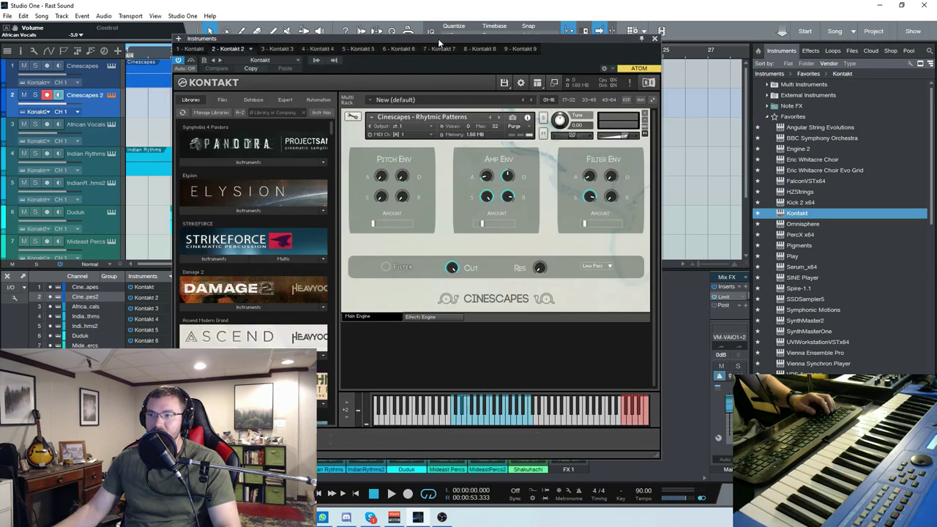
{"action": "left_click_drag", "start_coordinate": [439, 46], "coordinate": [430, 41]}
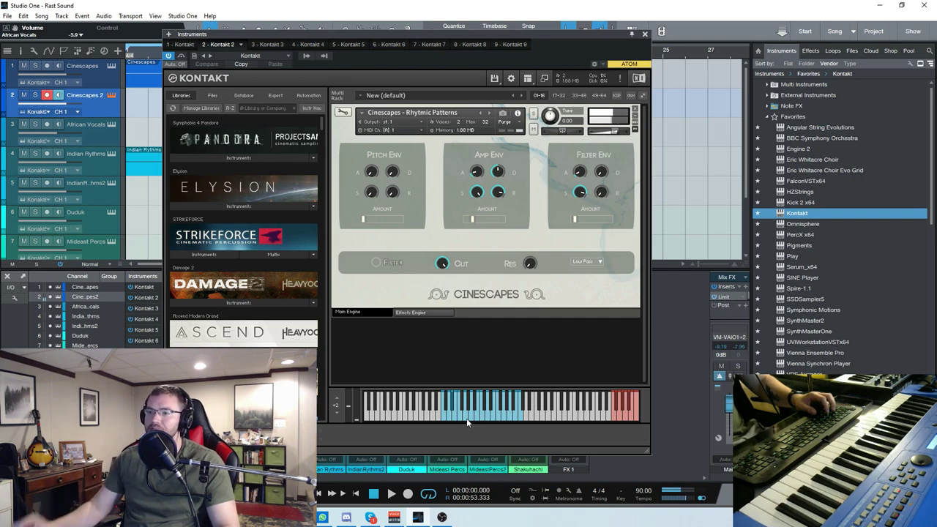
{"action": "left_click", "coordinate": [644, 34]}
Step: Solo the Indian Rythms track
{"action": "left_click", "coordinate": [144, 145]}
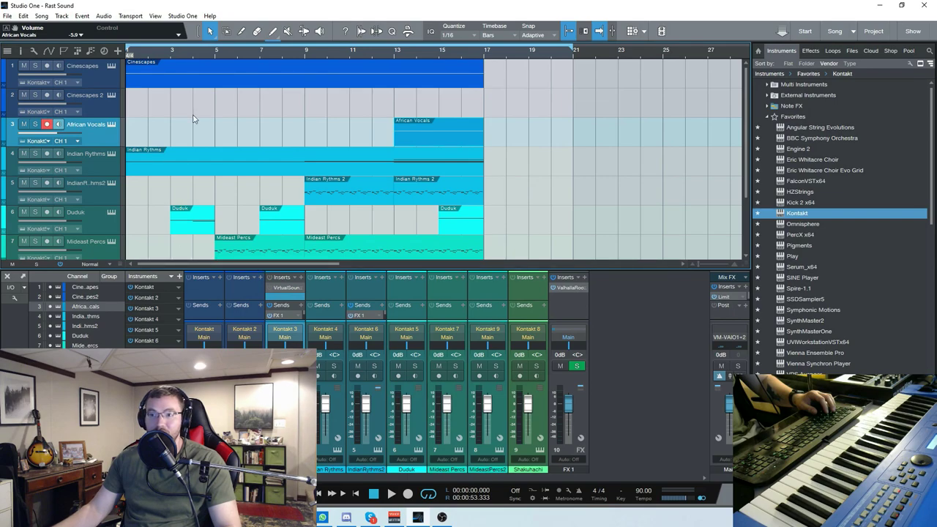
{"action": "scroll", "coordinate": [180, 109], "scroll_direction": "down", "scroll_amount": 3}
{"action": "scroll", "coordinate": [180, 109], "scroll_direction": "up", "scroll_amount": 1}
{"action": "left_click", "coordinate": [115, 117]}
{"action": "left_click", "coordinate": [35, 102]}
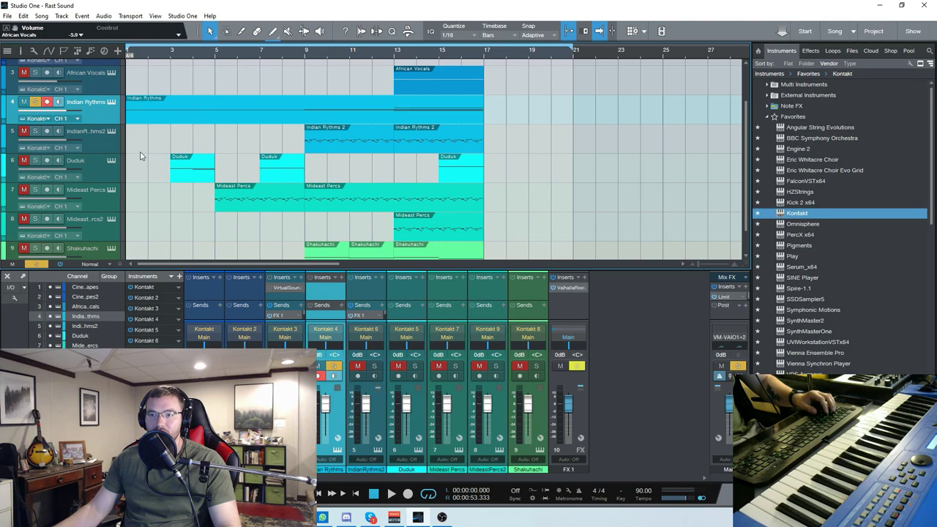
{"action": "scroll", "coordinate": [162, 183], "scroll_direction": "up", "scroll_amount": 2}
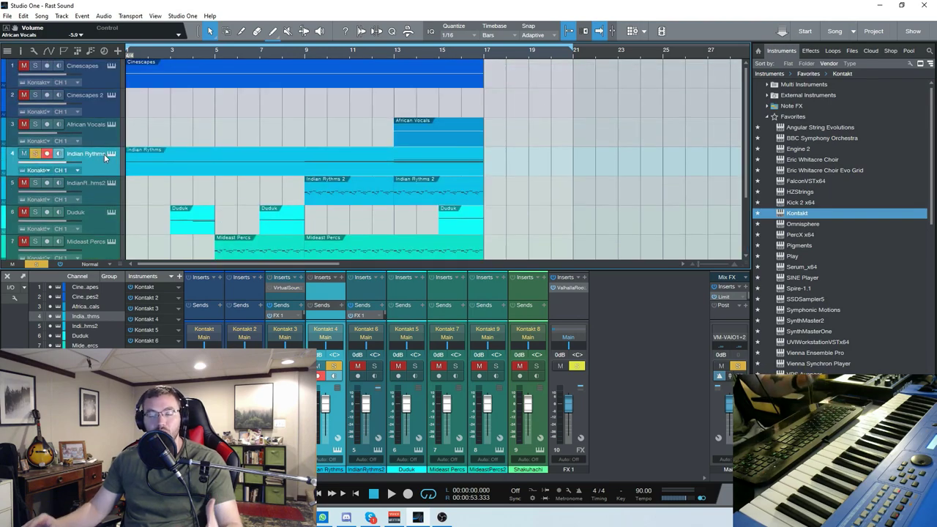
Step: Review the preset list of the Indian Rythms track's Kontakt instrument, keeping CINE PATTERNS loaded
{"action": "left_click", "coordinate": [110, 154]}
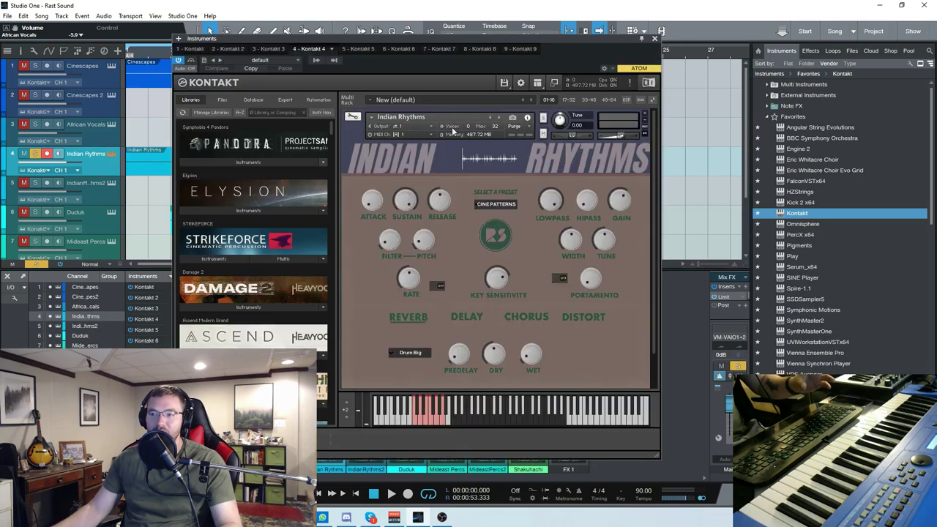
{"action": "left_click_drag", "start_coordinate": [509, 35], "coordinate": [492, 27]}
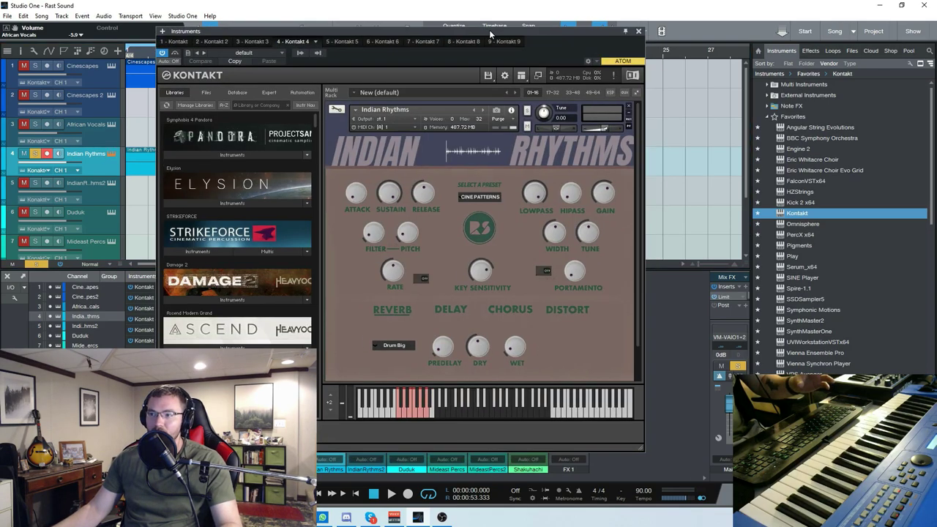
{"action": "left_click", "coordinate": [494, 198]}
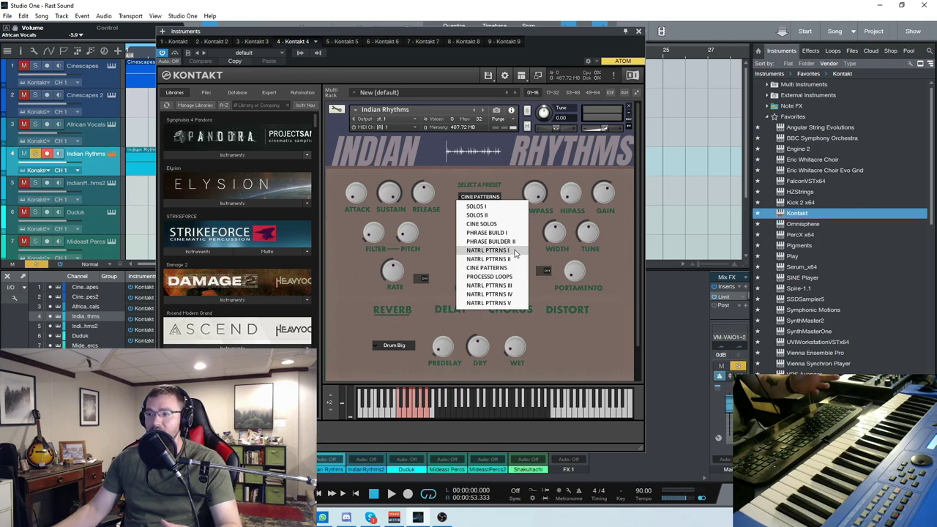
{"action": "left_click", "coordinate": [638, 31]}
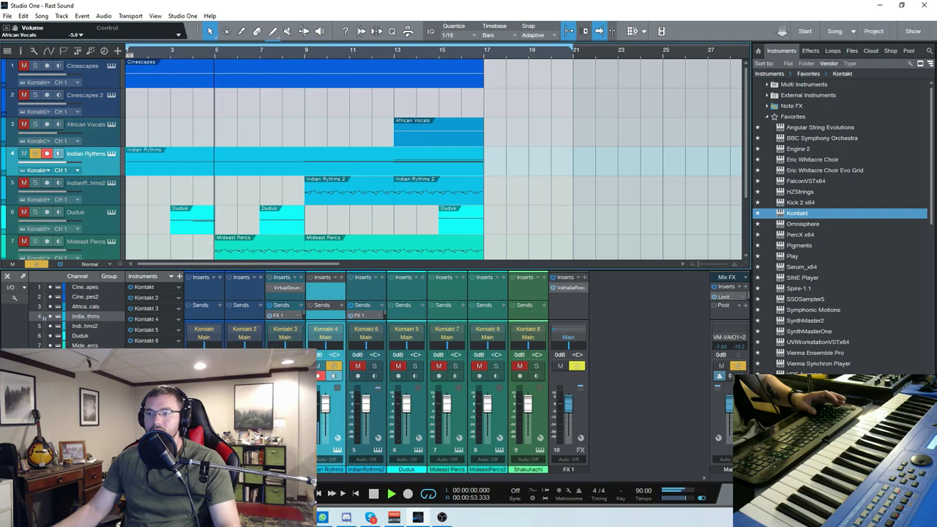
Step: Listen to the soloed Indian Rythms track, continuing from bar 9 to near bar 16
{"action": "key", "text": "space"}
{"action": "left_click", "coordinate": [306, 53]}
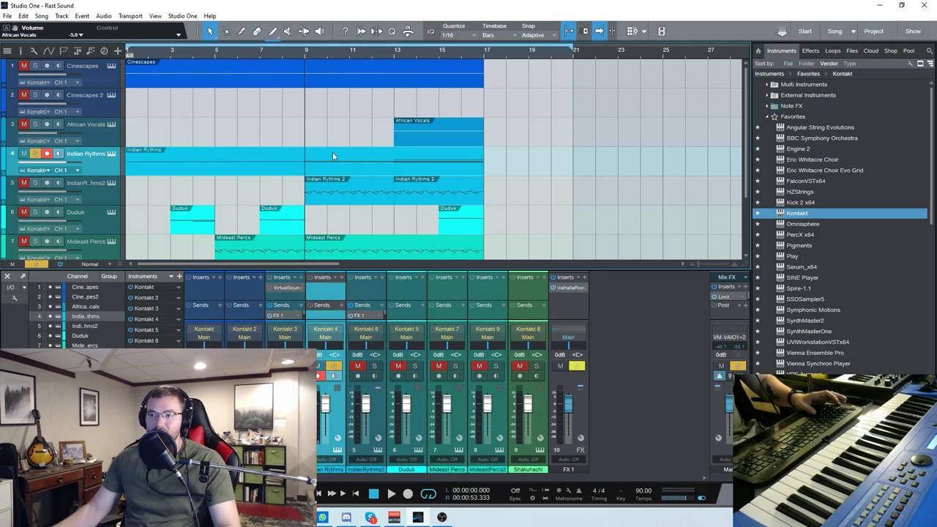
{"action": "key", "text": "space"}
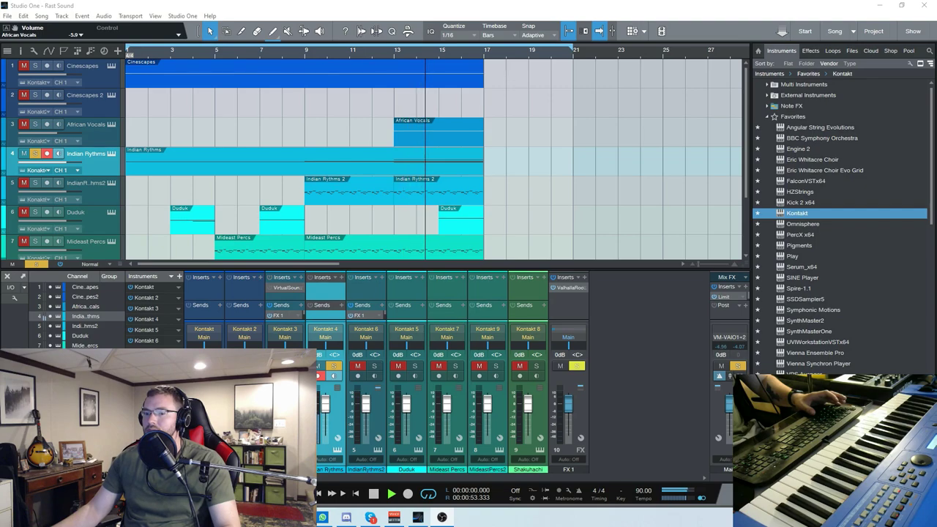
{"action": "left_click", "coordinate": [375, 496]}
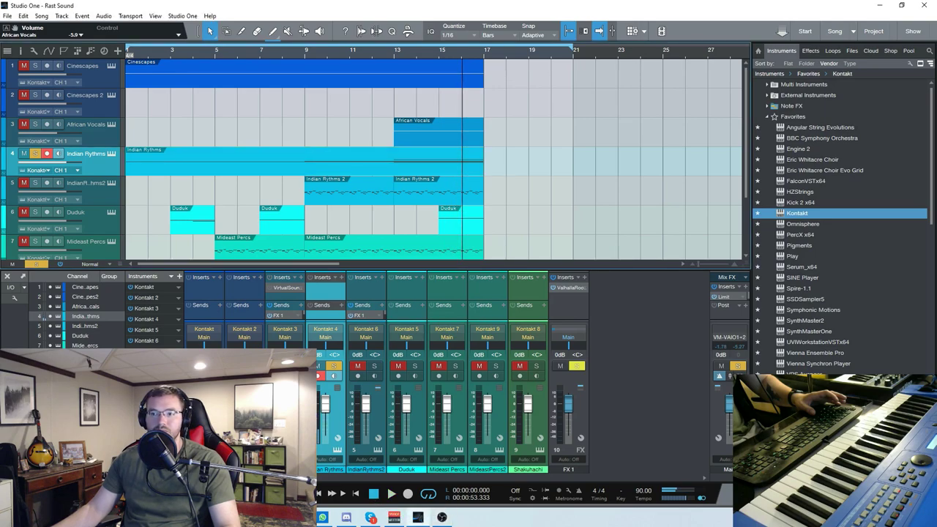
Step: Solo the second Indian rhythms track and inspect the notes of its clip starting at bar 9
{"action": "left_click", "coordinate": [38, 183]}
{"action": "double_click", "coordinate": [363, 202]}
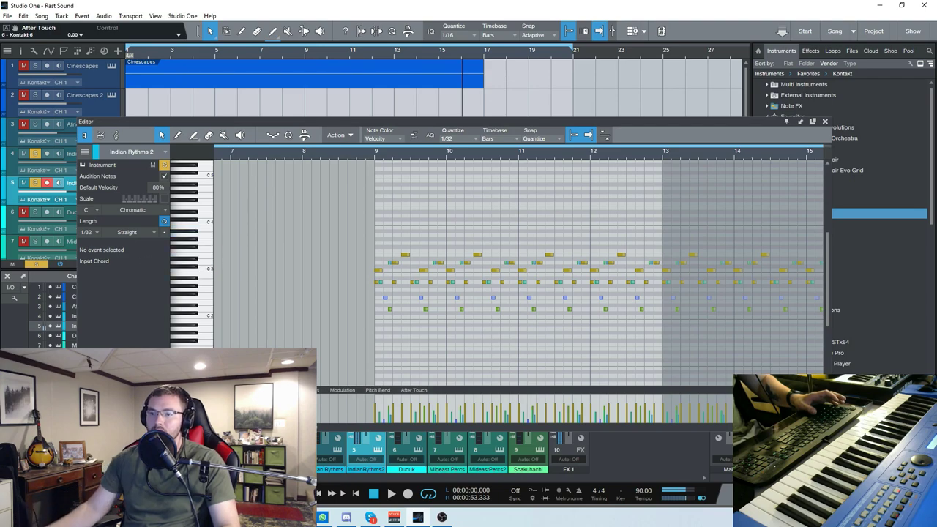
{"action": "left_click", "coordinate": [826, 122]}
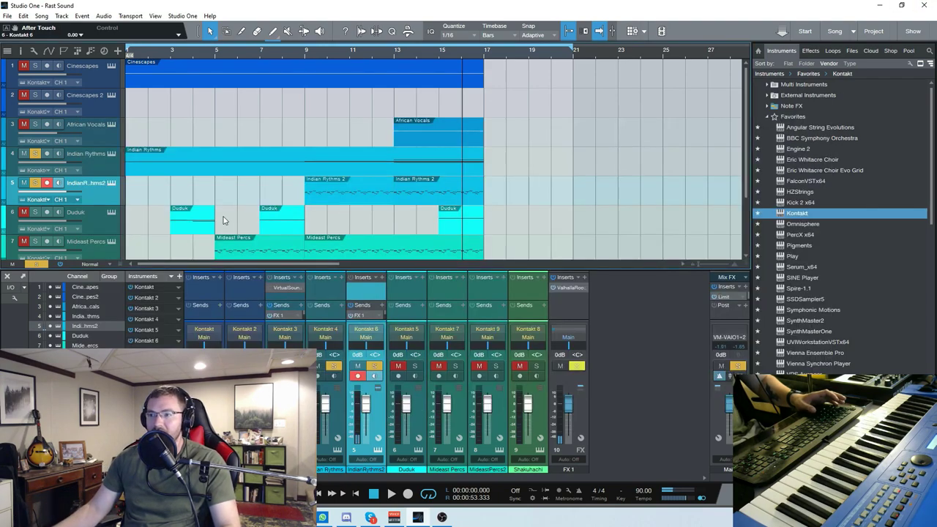
Step: Audition the SOLOS II and CINE SOLOS presets in the second Indian rhythms track's instrument, returning it to SOLOS I
{"action": "left_click", "coordinate": [111, 183]}
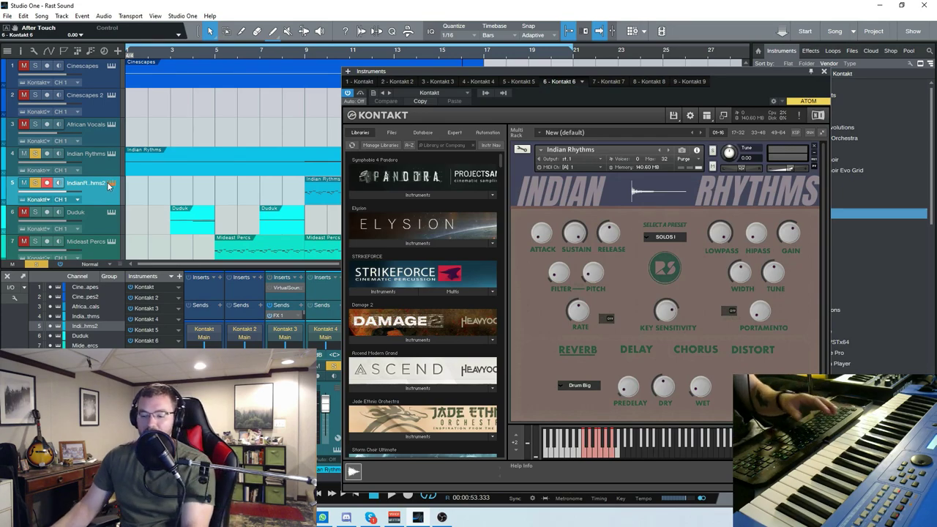
{"action": "left_click", "coordinate": [675, 236]}
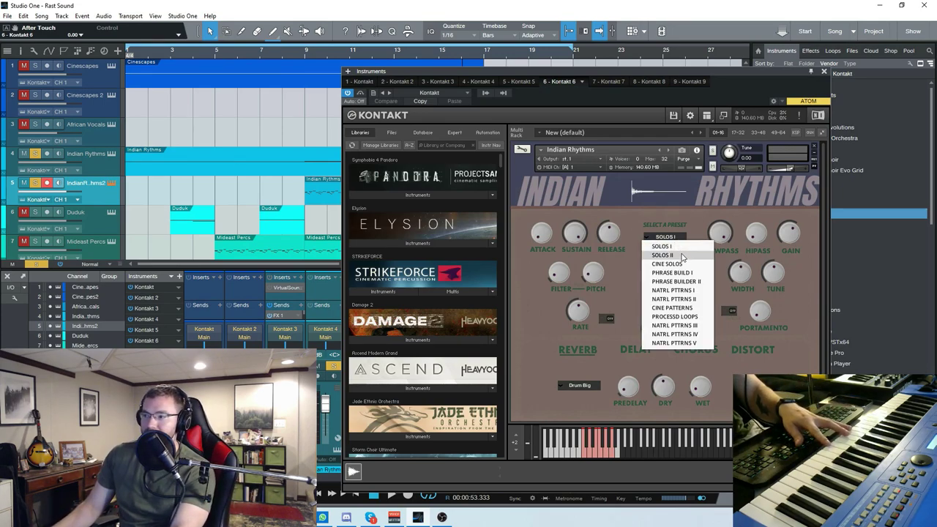
{"action": "left_click", "coordinate": [681, 254]}
{"action": "left_click", "coordinate": [670, 236]}
{"action": "left_click", "coordinate": [675, 243]}
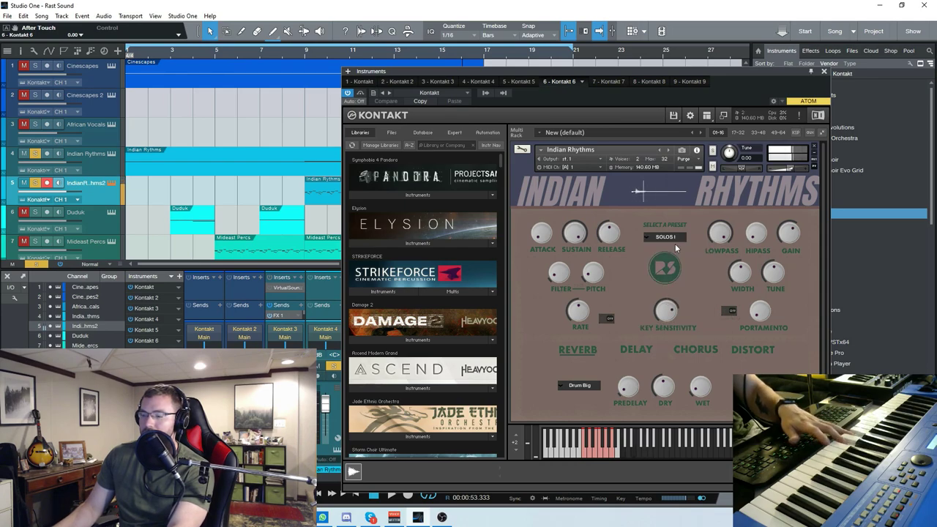
{"action": "left_click", "coordinate": [670, 237]}
{"action": "left_click", "coordinate": [679, 263]}
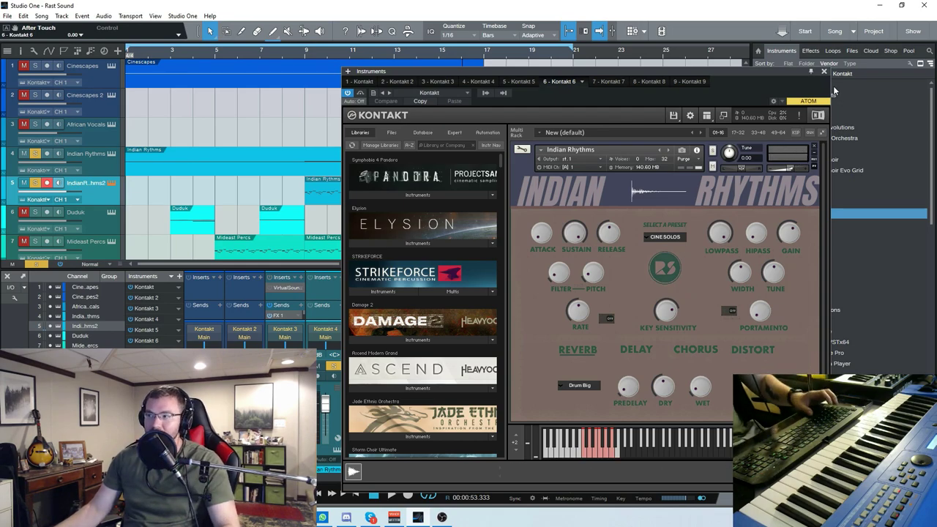
{"action": "left_click", "coordinate": [667, 237]}
{"action": "left_click", "coordinate": [666, 246]}
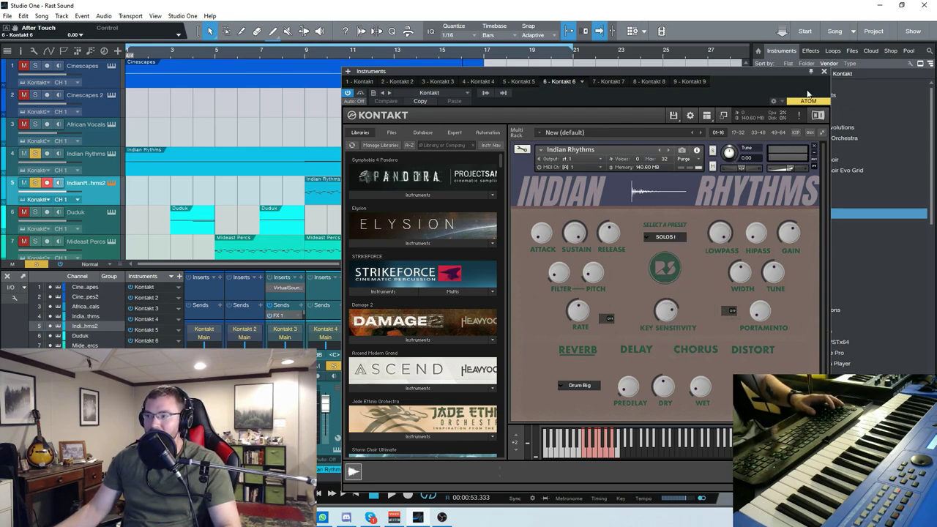
{"action": "left_click", "coordinate": [825, 75]}
Step: Mute the first Indian Rythms track and play the second one on its own from bar 9
{"action": "left_click", "coordinate": [304, 54]}
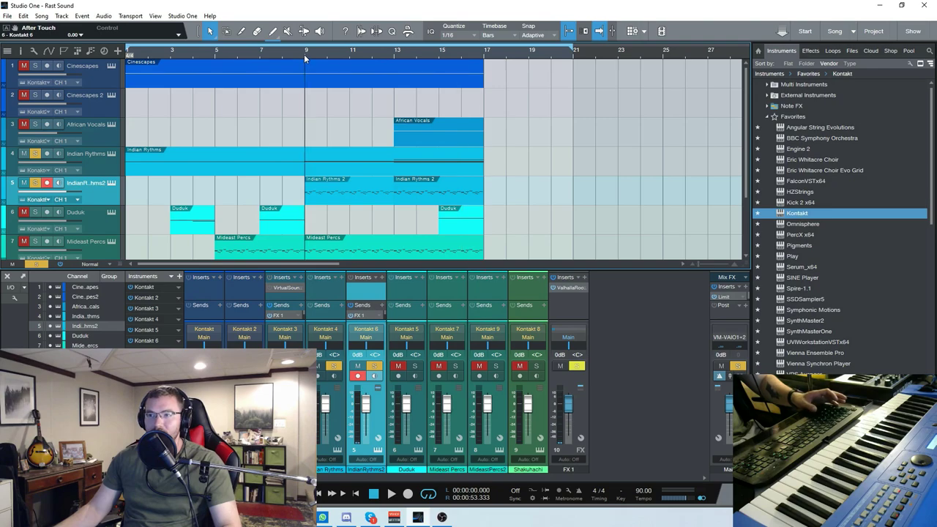
{"action": "left_click", "coordinate": [24, 156]}
{"action": "key", "text": "space"}
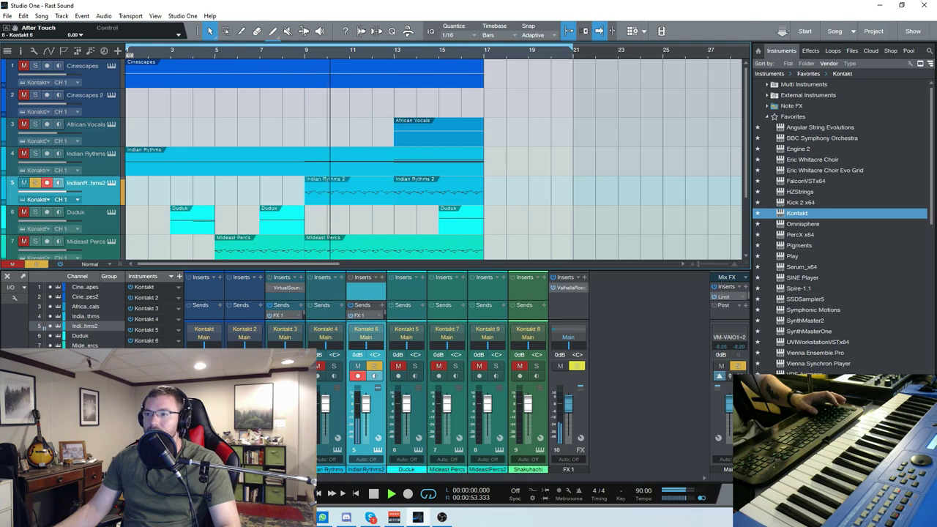
{"action": "scroll", "coordinate": [330, 229], "scroll_direction": "down", "scroll_amount": 1}
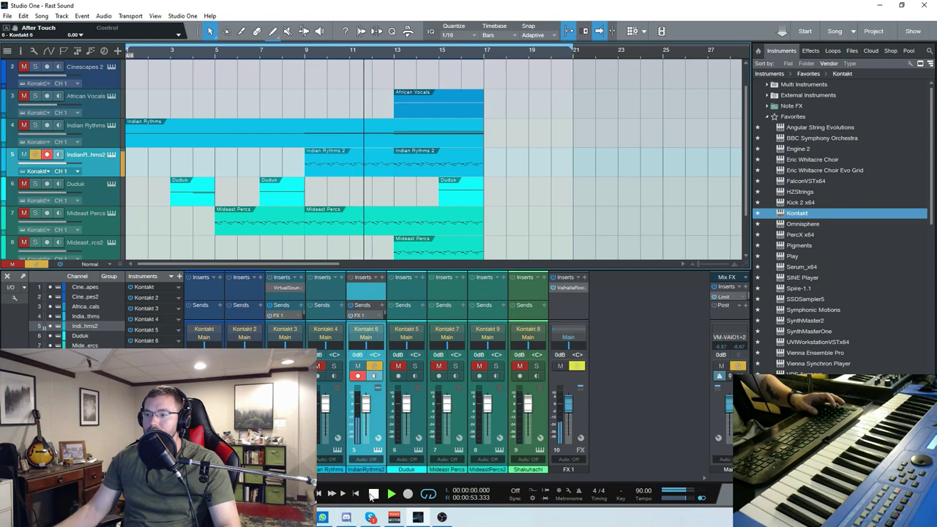
Step: Compare the SOLOS II and CINE SOLOS presets during playback, restore SOLOS I, and stop playback
{"action": "left_click", "coordinate": [111, 154]}
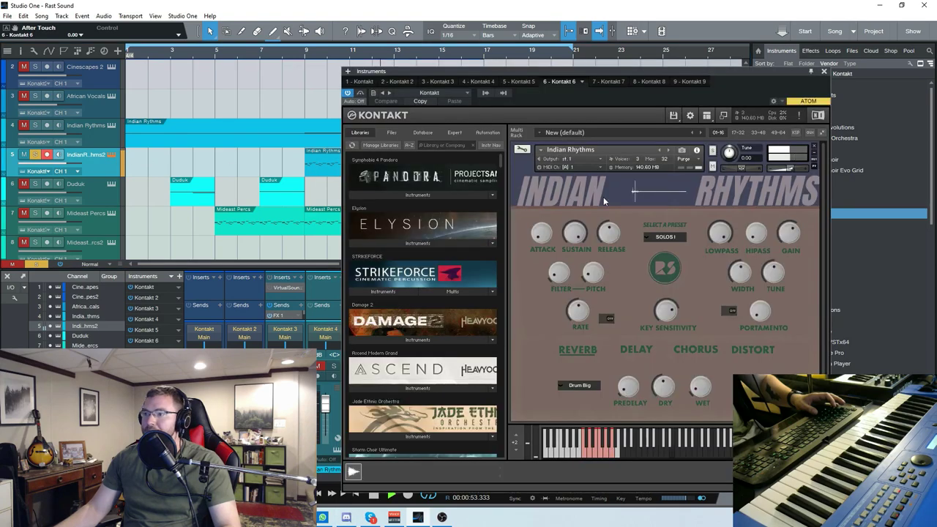
{"action": "left_click", "coordinate": [678, 238]}
{"action": "left_click", "coordinate": [676, 249]}
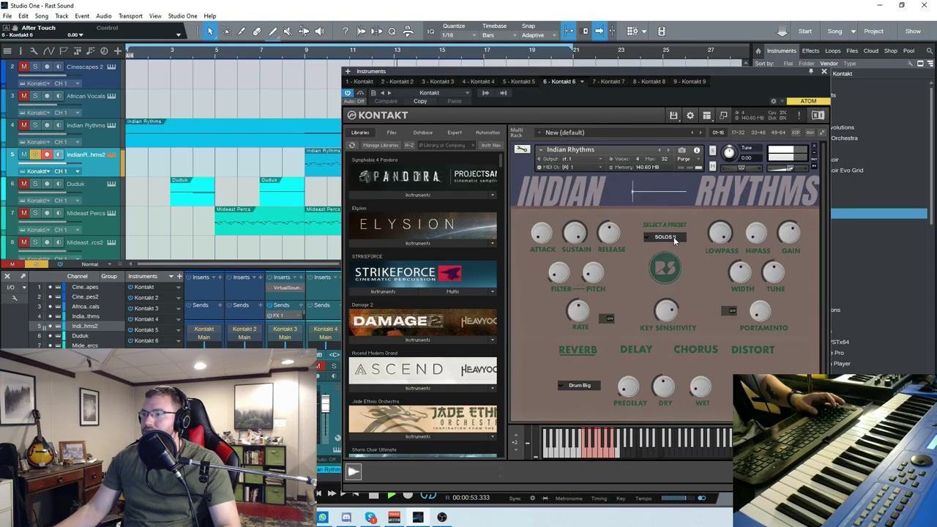
{"action": "left_click", "coordinate": [675, 239]}
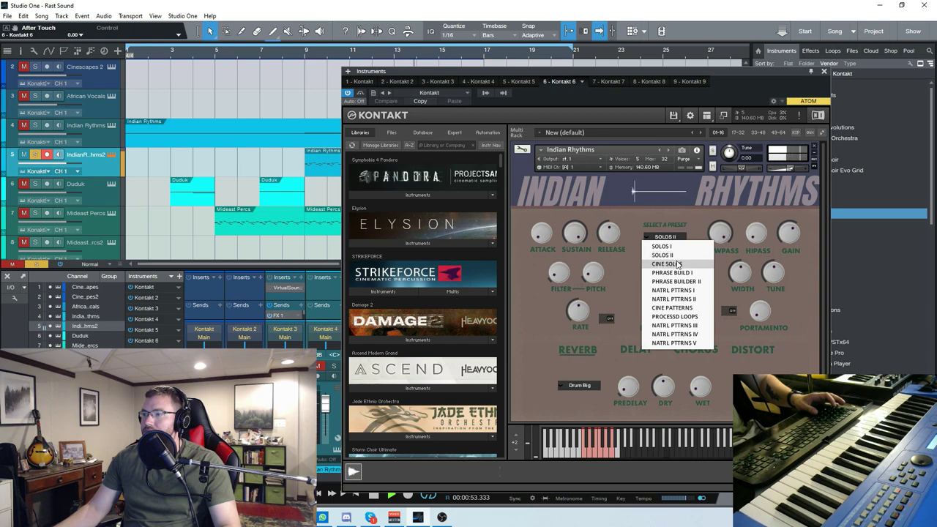
{"action": "left_click", "coordinate": [675, 263]}
{"action": "left_click", "coordinate": [676, 239]}
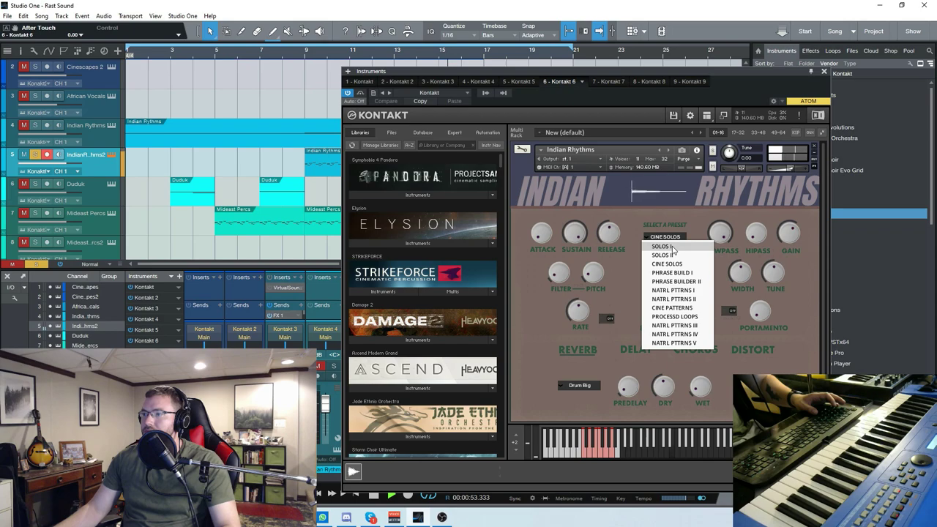
{"action": "left_click", "coordinate": [674, 249]}
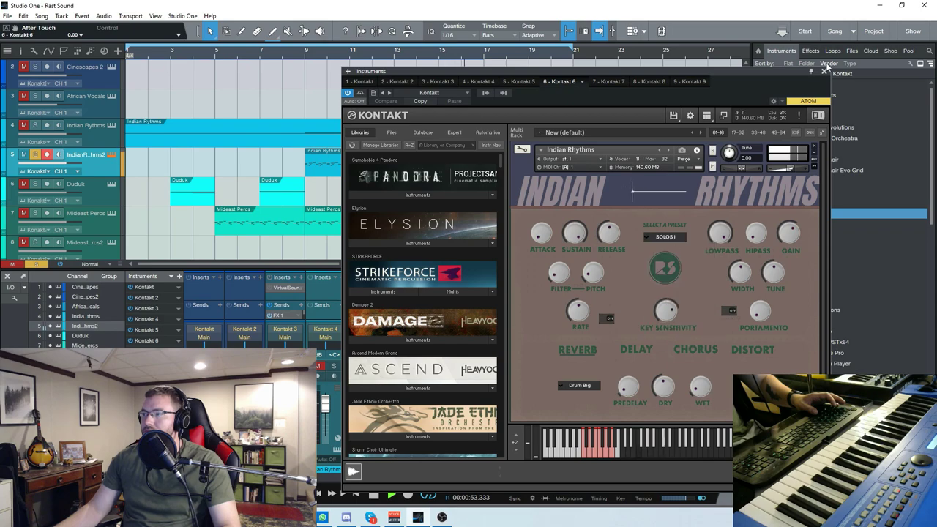
{"action": "left_click", "coordinate": [824, 71]}
{"action": "left_click", "coordinate": [374, 495]}
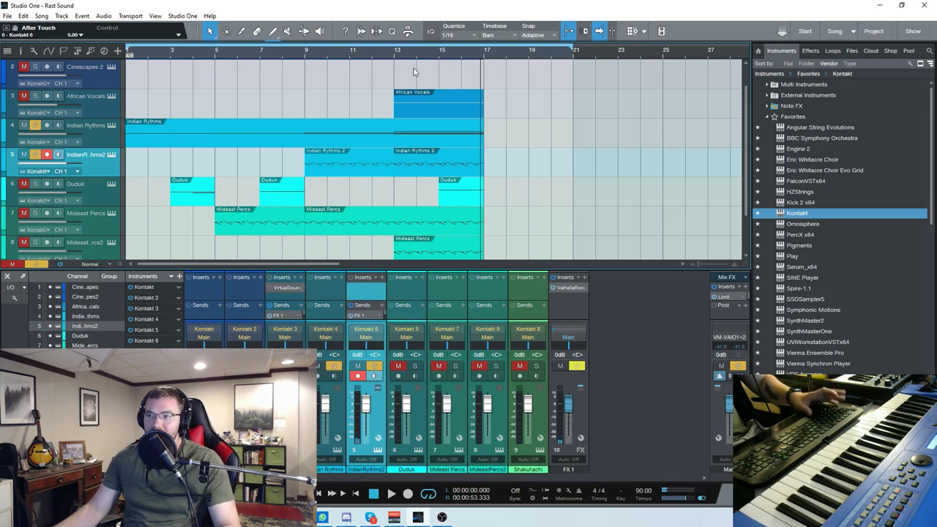
Step: Play the two soloed Indian rhythms tracks together through the section from bar 13
{"action": "key", "text": "KP_0"}
{"action": "key", "text": "space"}
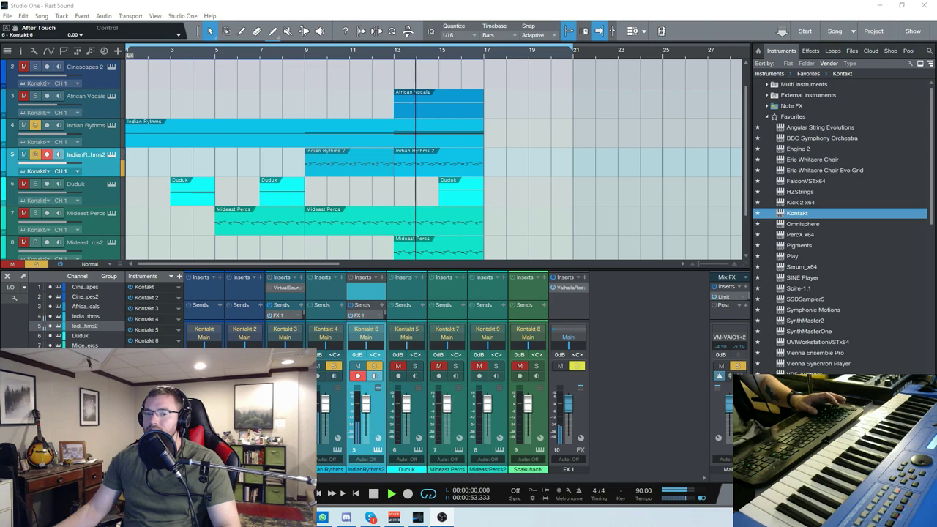
{"action": "scroll", "coordinate": [525, 169], "scroll_direction": "down", "scroll_amount": 2}
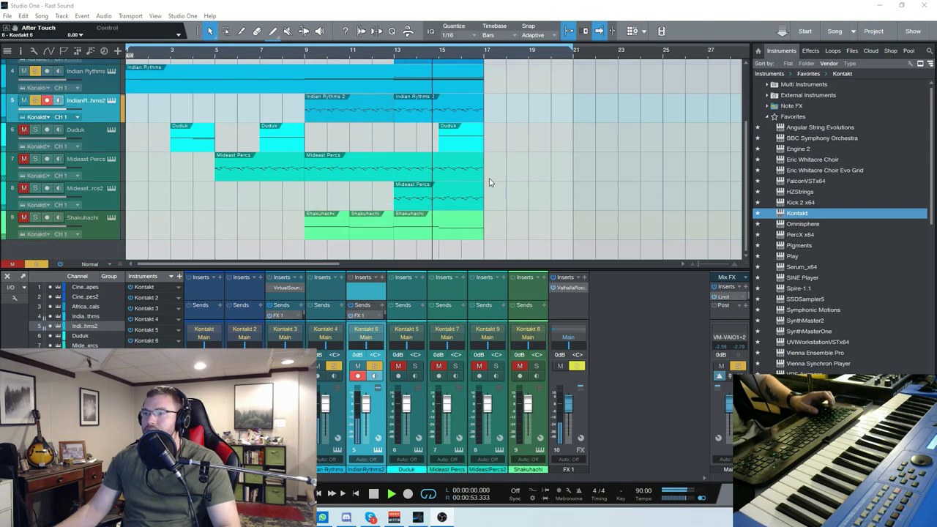
{"action": "scroll", "coordinate": [449, 175], "scroll_direction": "up", "scroll_amount": 1}
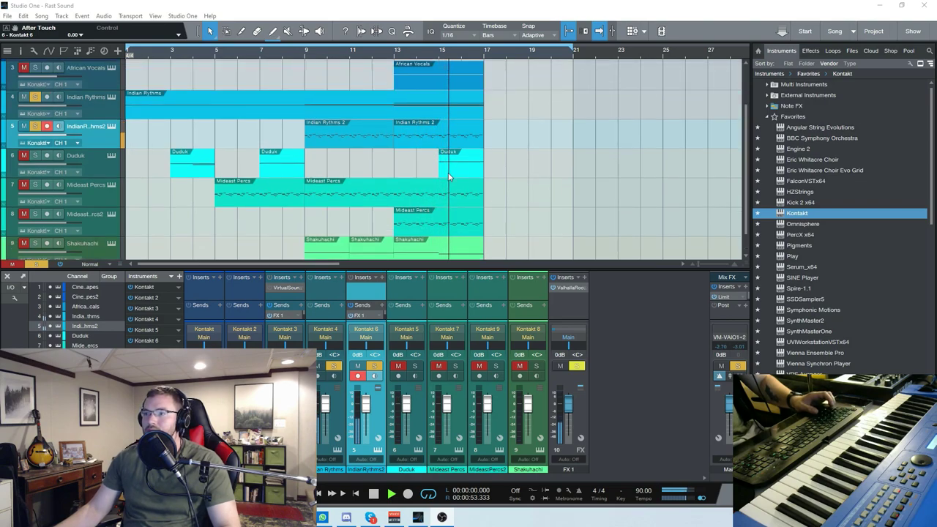
Step: Switch the second Indian rhythms track's instrument to the SOLOS II preset during playback and close its window
{"action": "left_click", "coordinate": [111, 126]}
{"action": "left_click", "coordinate": [675, 238]}
{"action": "left_click", "coordinate": [662, 254]}
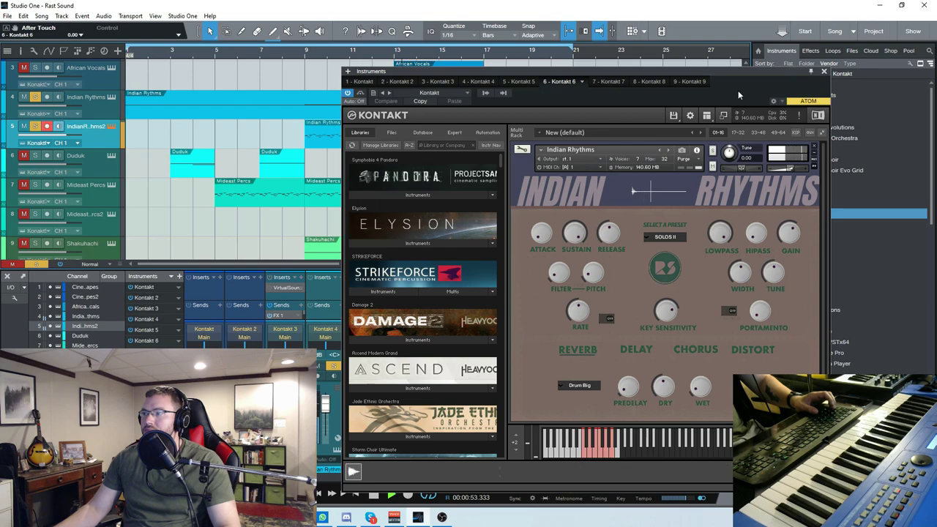
{"action": "left_click_drag", "start_coordinate": [741, 71], "coordinate": [675, 58]}
{"action": "left_click", "coordinate": [762, 60]}
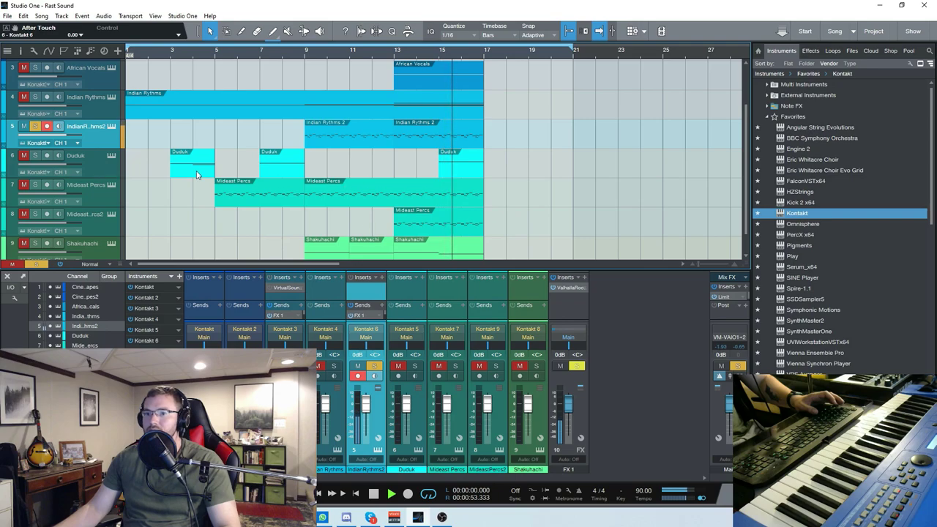
Step: Open the first Mideast Percs track's Mideast Rhythms instrument and review its list of available presets
{"action": "scroll", "coordinate": [73, 165], "scroll_direction": "down", "scroll_amount": 1}
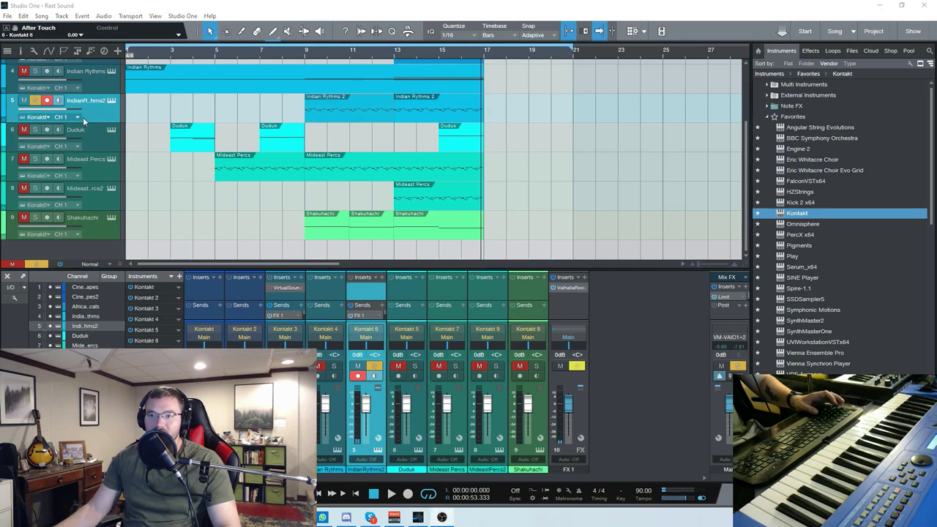
{"action": "left_click", "coordinate": [110, 159]}
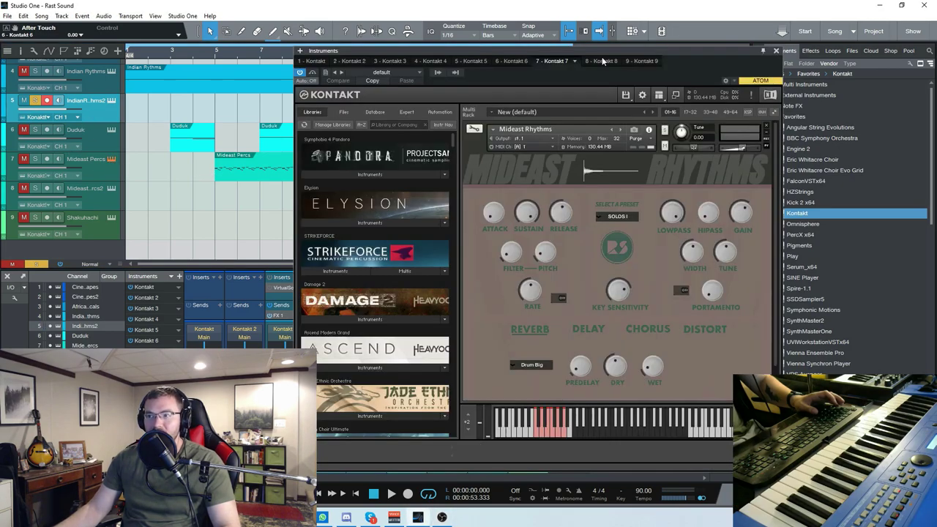
{"action": "left_click_drag", "start_coordinate": [600, 49], "coordinate": [563, 41]}
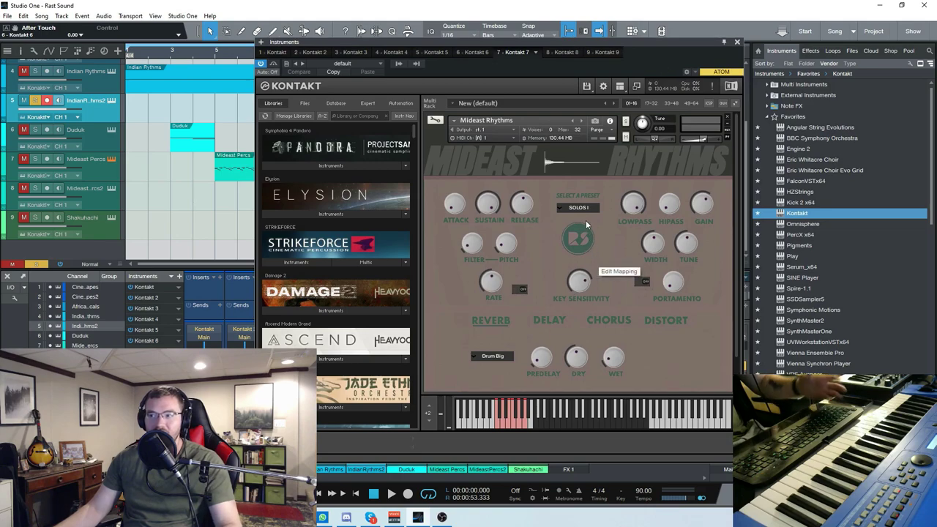
{"action": "left_click", "coordinate": [616, 216]}
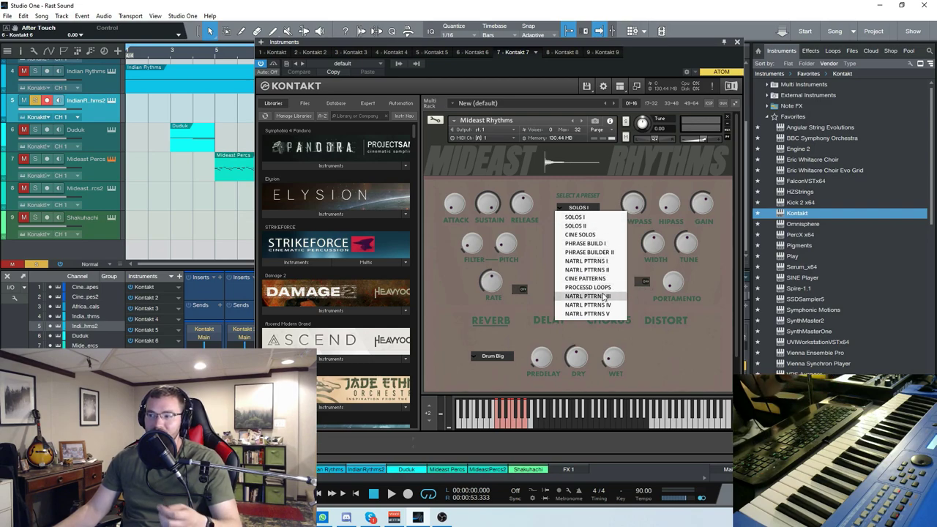
{"action": "left_click", "coordinate": [737, 43]}
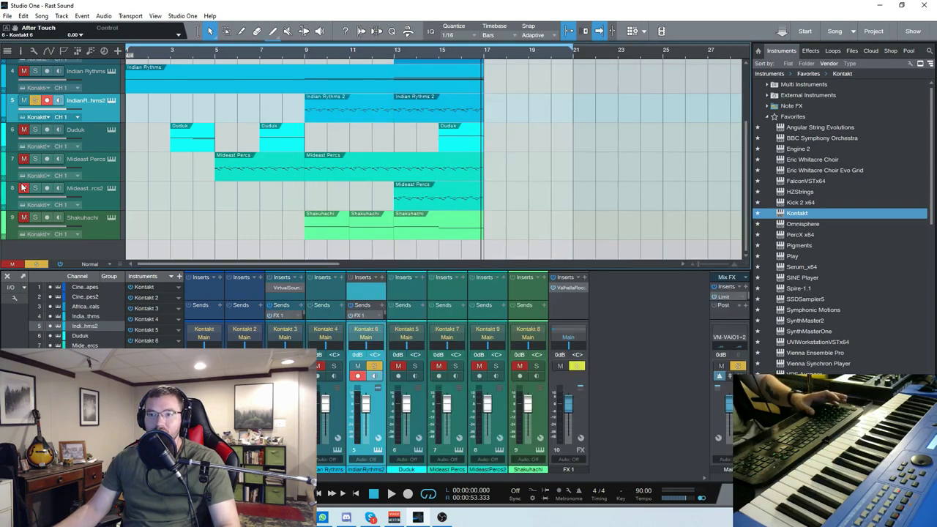
Step: Solo both Mideast percussion tracks instead of the Indian ones, play from bar 5, and inspect the notes of the clip starting there
{"action": "left_click", "coordinate": [35, 100]}
{"action": "left_click", "coordinate": [35, 158]}
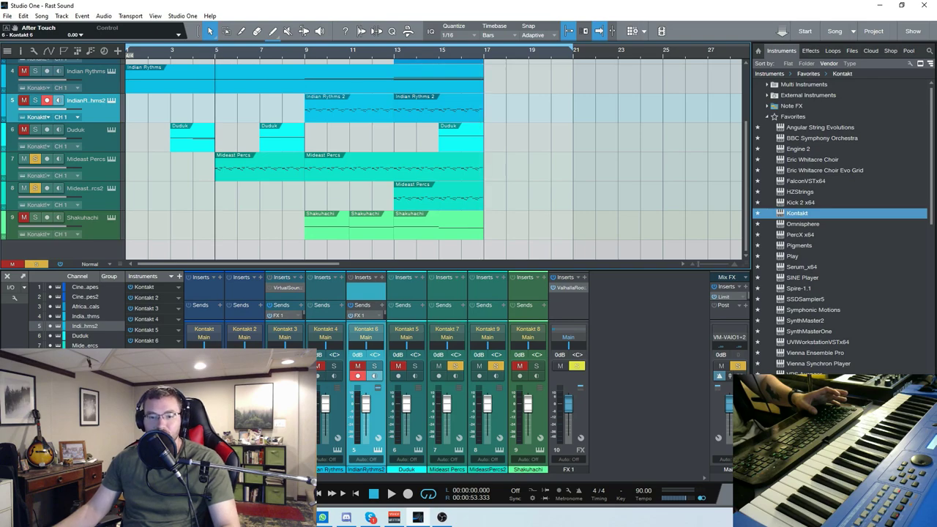
{"action": "double_click", "coordinate": [259, 169]}
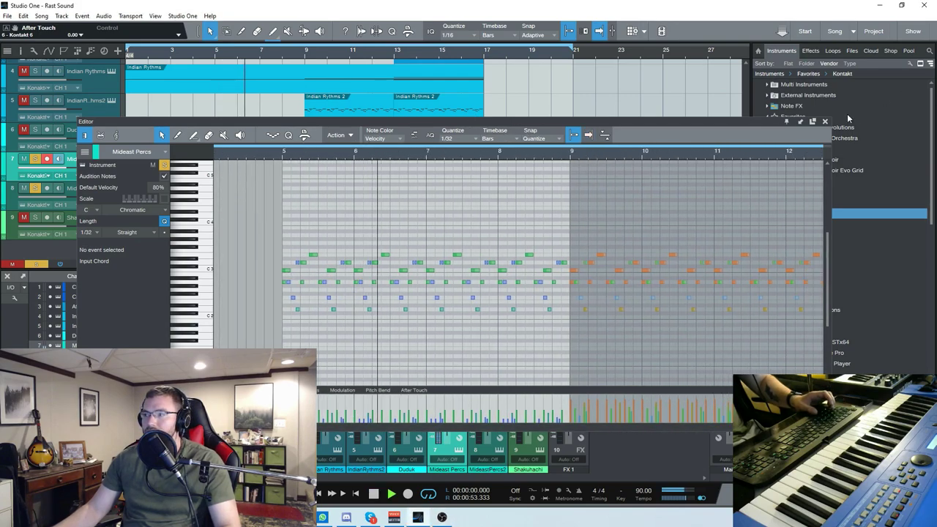
{"action": "left_click", "coordinate": [825, 121]}
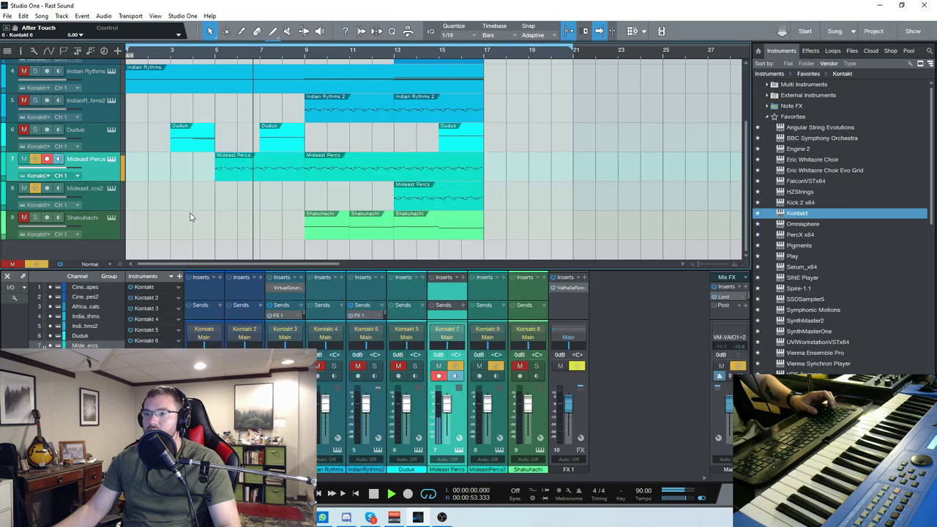
Step: Audition the SOLOS II preset in the first Mideast Percs instrument during playback, returning it to SOLOS I
{"action": "left_click", "coordinate": [111, 159]}
{"action": "left_click", "coordinate": [577, 208]}
{"action": "left_click", "coordinate": [592, 226]}
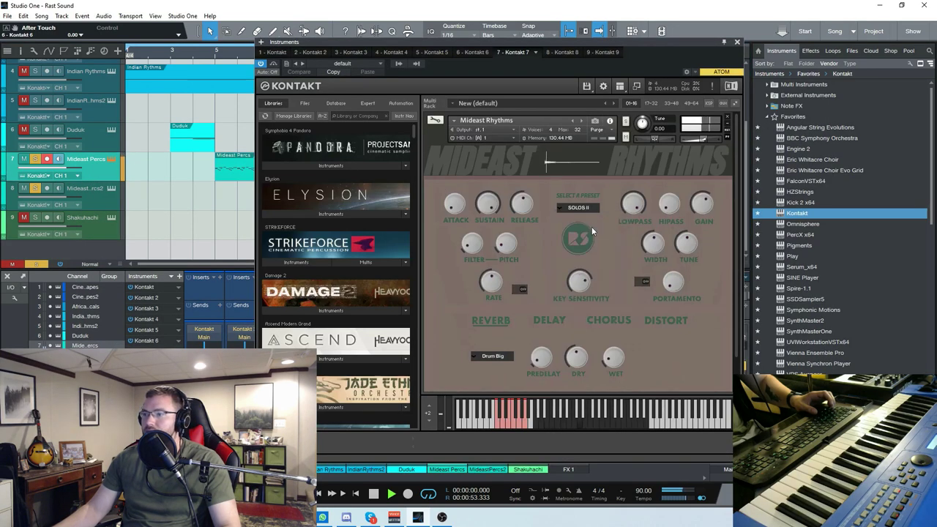
{"action": "left_click", "coordinate": [577, 208]}
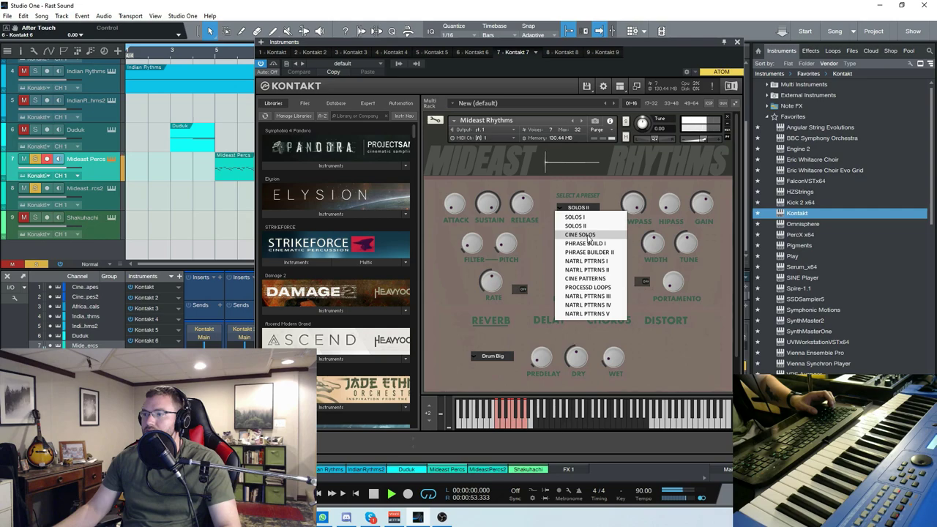
{"action": "left_click", "coordinate": [574, 217]}
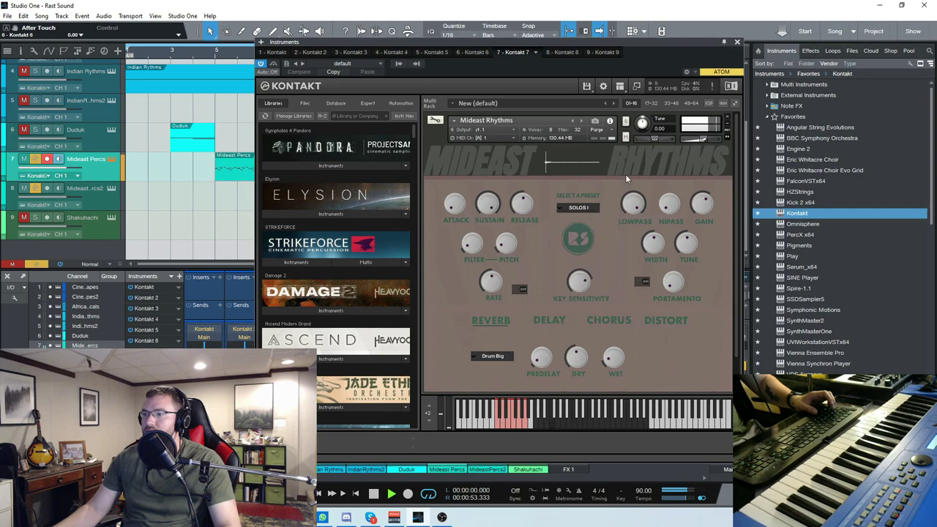
{"action": "left_click", "coordinate": [737, 42]}
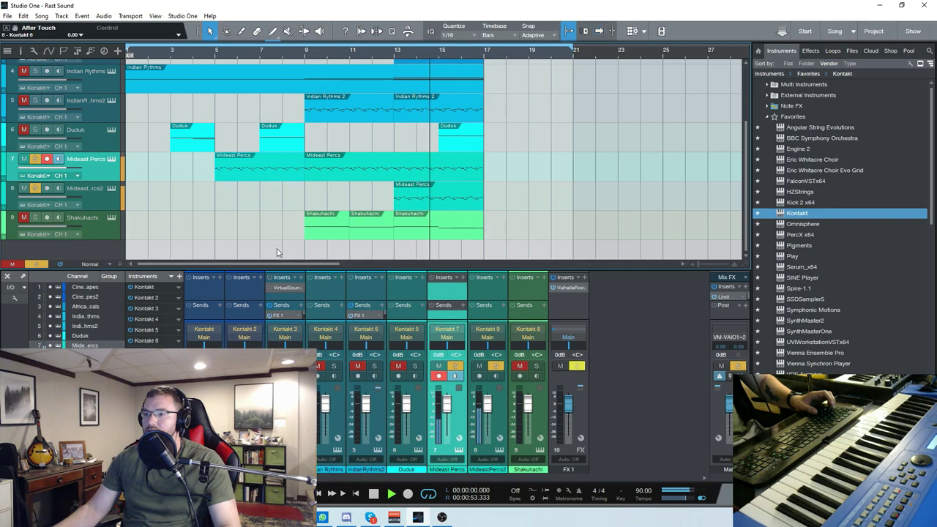
Step: Look over the arrangement's tracks while the soloed Mideast percussion plays to the end, and stop playback
{"action": "scroll", "coordinate": [220, 240], "scroll_direction": "up", "scroll_amount": 1}
{"action": "scroll", "coordinate": [219, 240], "scroll_direction": "up", "scroll_amount": 1}
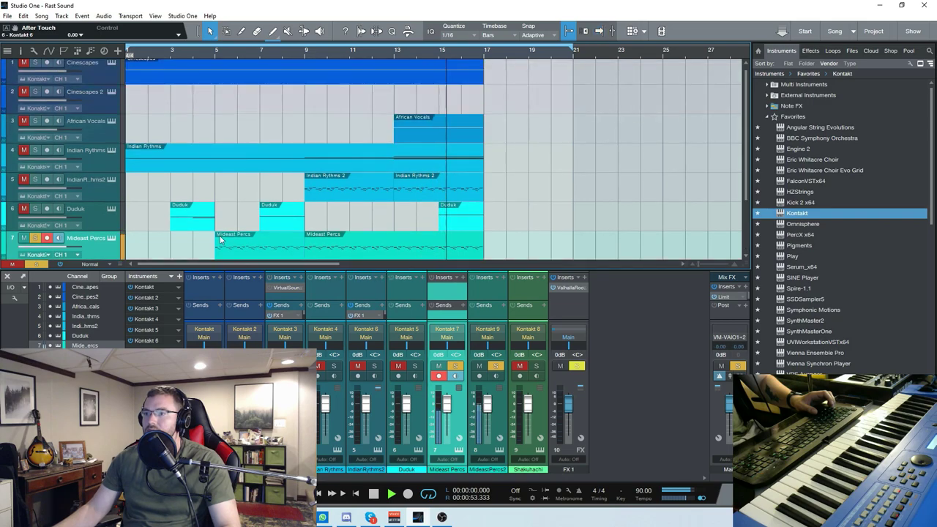
{"action": "scroll", "coordinate": [220, 240], "scroll_direction": "up", "scroll_amount": 1}
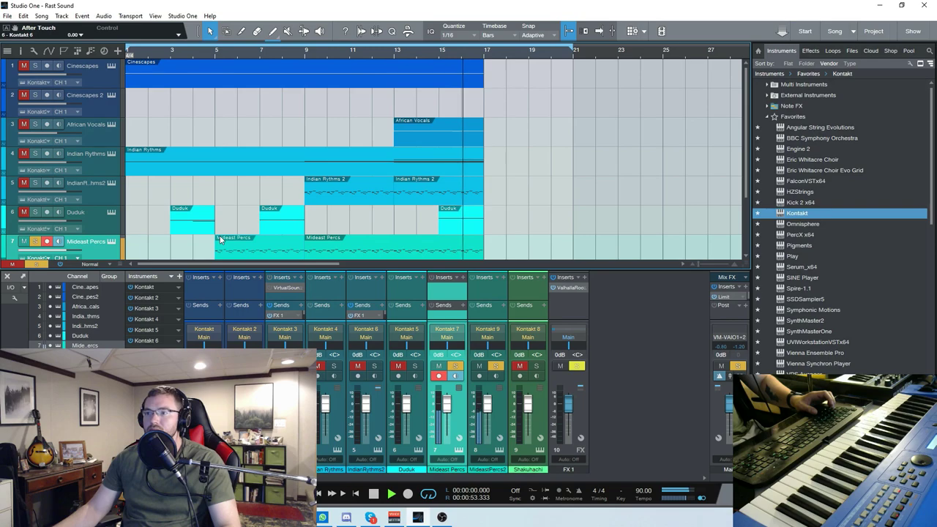
{"action": "scroll", "coordinate": [220, 240], "scroll_direction": "down", "scroll_amount": 3}
{"action": "key", "text": "space"}
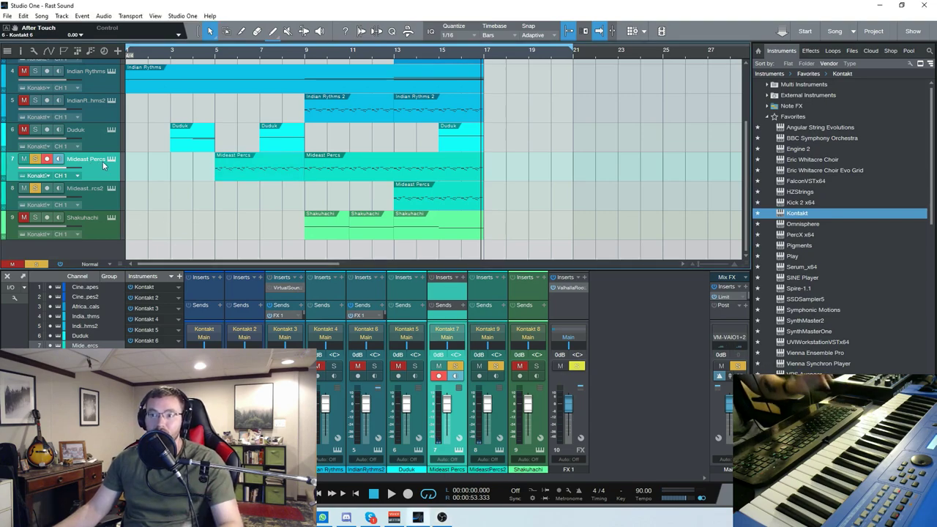
Step: Audition the PROCESSD LOOPS and NATRL PTTRNS I presets in the second Mideast Percs instrument, returning it to CINE PATTERNS
{"action": "left_click", "coordinate": [111, 189]}
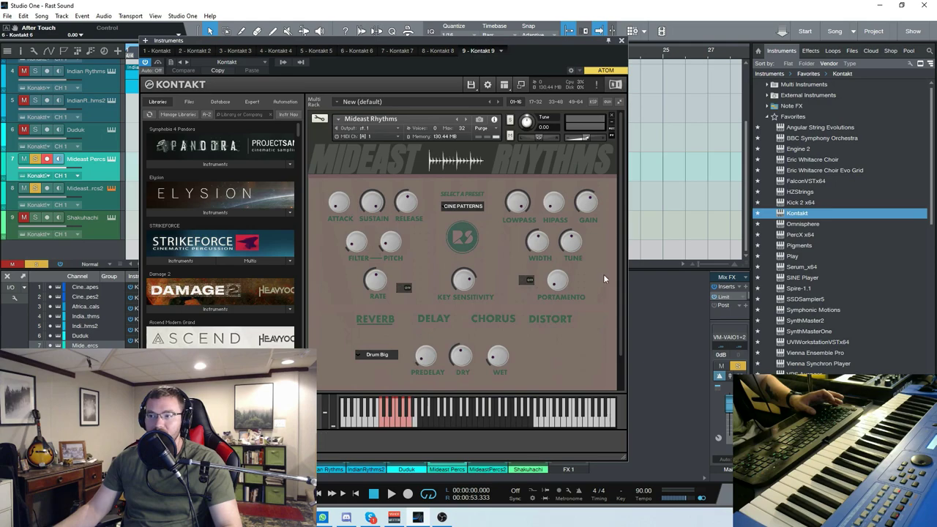
{"action": "left_click", "coordinate": [464, 206]}
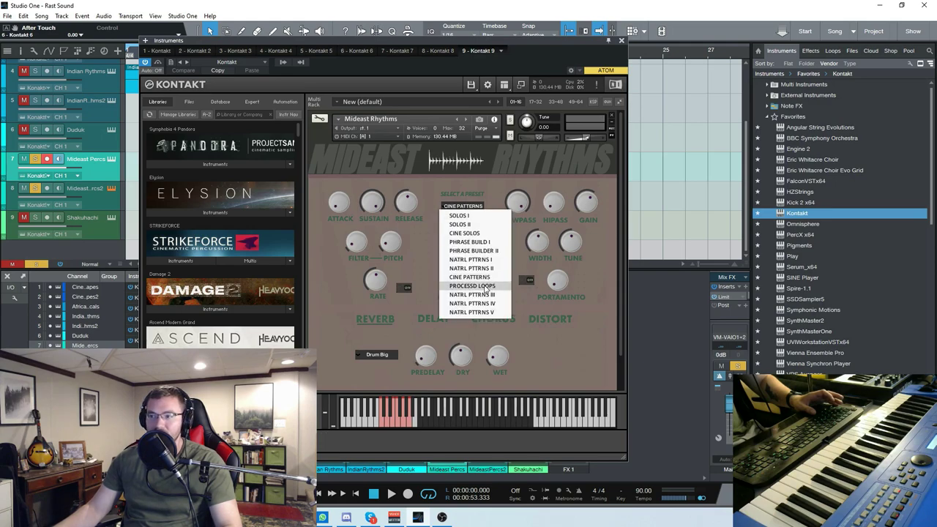
{"action": "left_click", "coordinate": [484, 287]}
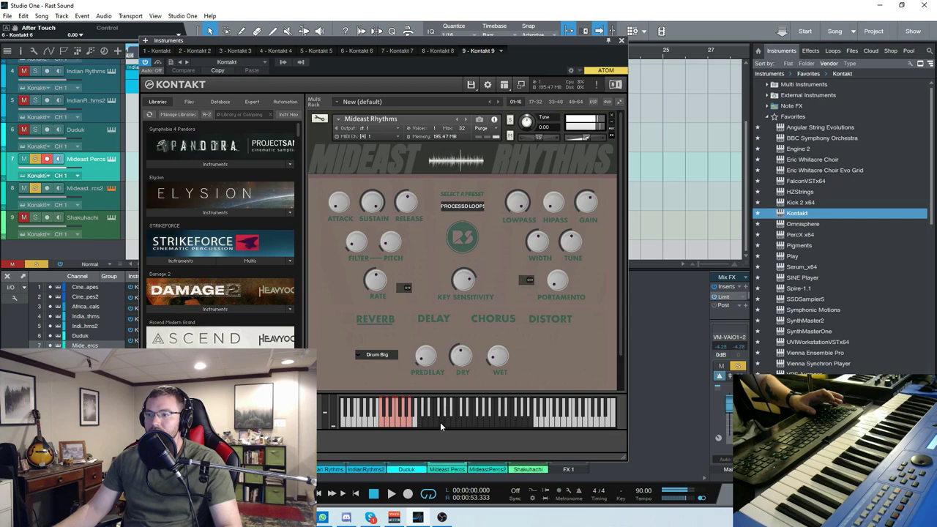
{"action": "left_click", "coordinate": [475, 207]}
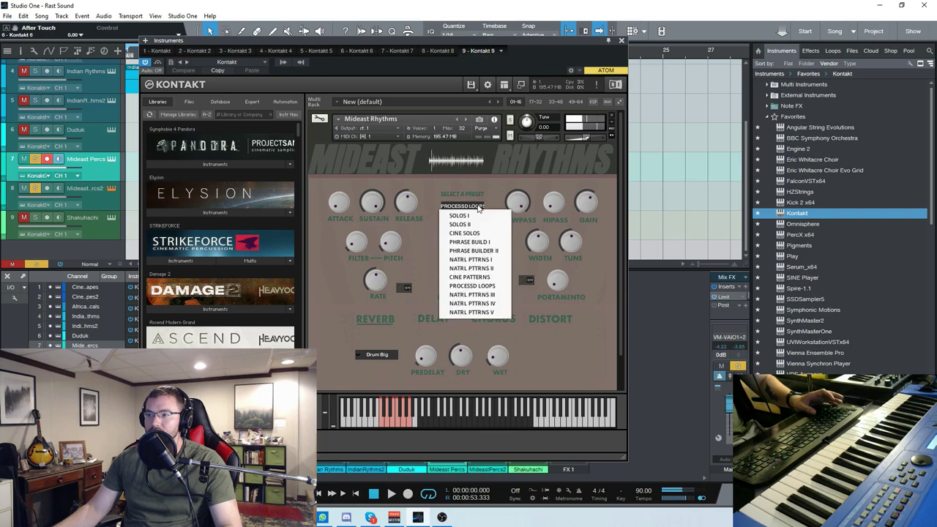
{"action": "left_click", "coordinate": [487, 261]}
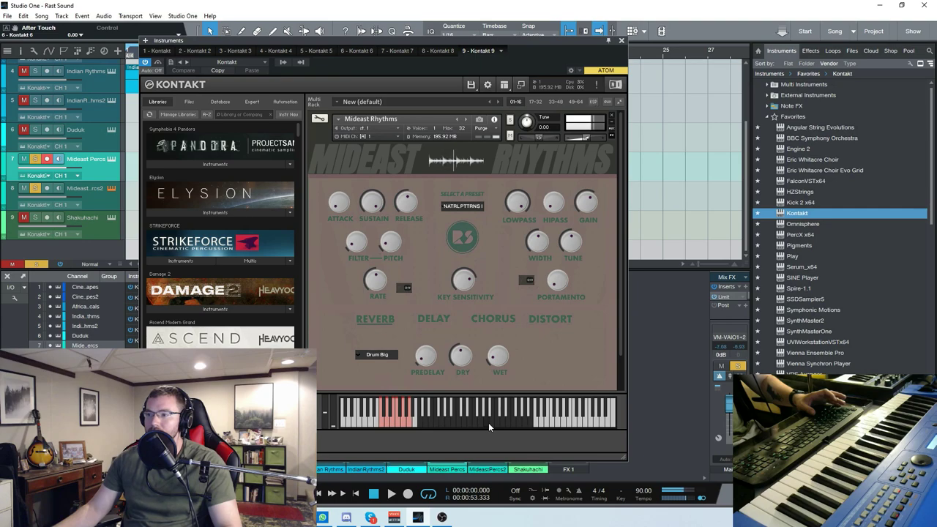
{"action": "left_click", "coordinate": [463, 207]}
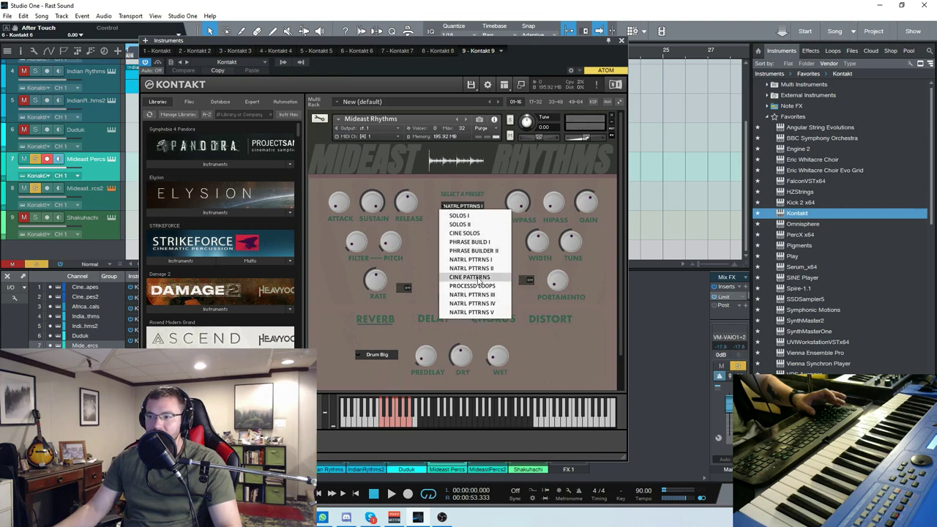
{"action": "left_click", "coordinate": [471, 277]}
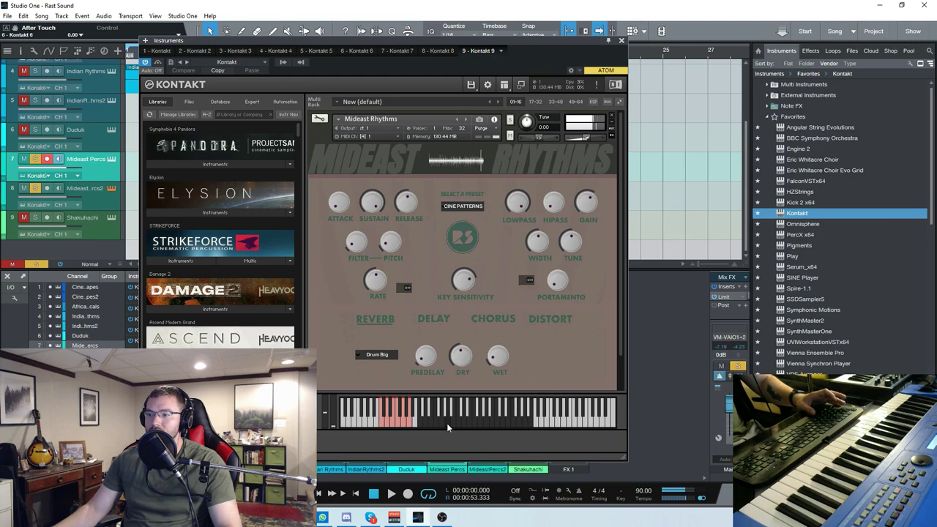
{"action": "left_click", "coordinate": [621, 40]}
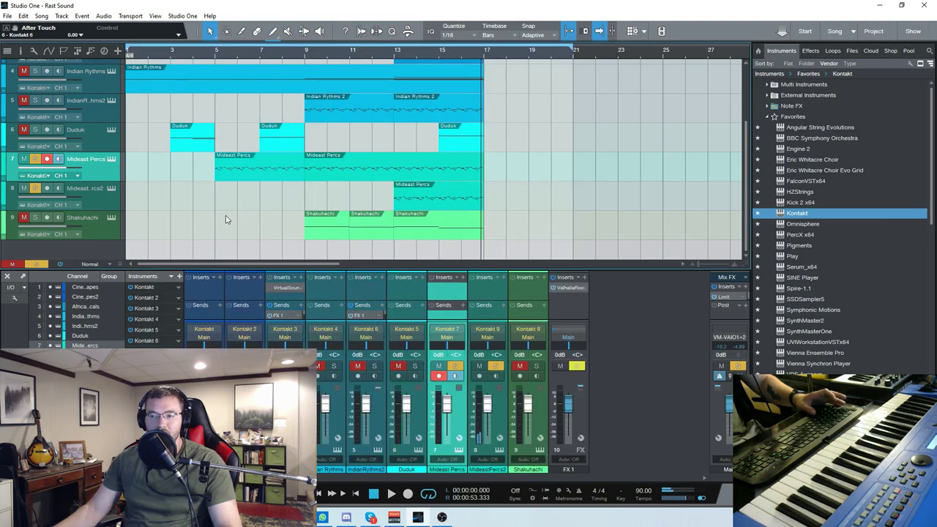
Step: Select the African Vocals track and view its Kontakt instrument, closing the window when done
{"action": "scroll", "coordinate": [162, 218], "scroll_direction": "up", "scroll_amount": 3}
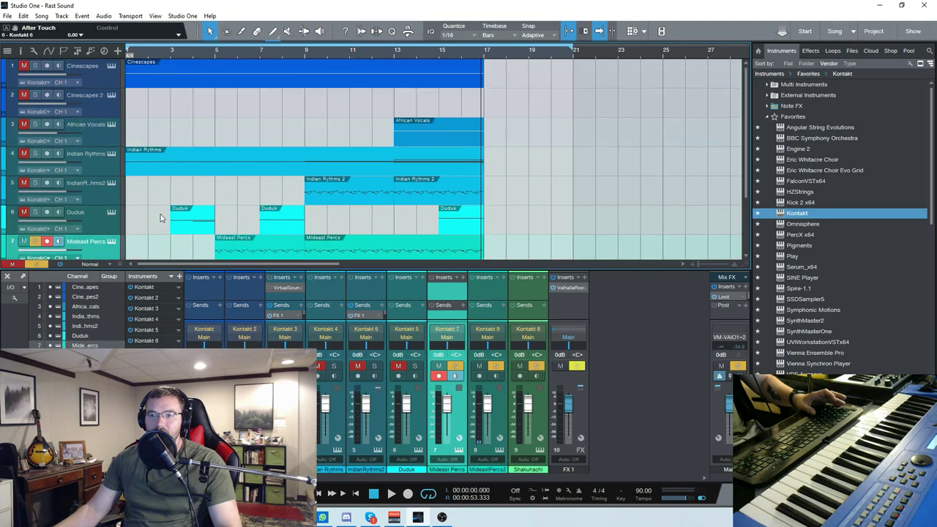
{"action": "left_click", "coordinate": [101, 134]}
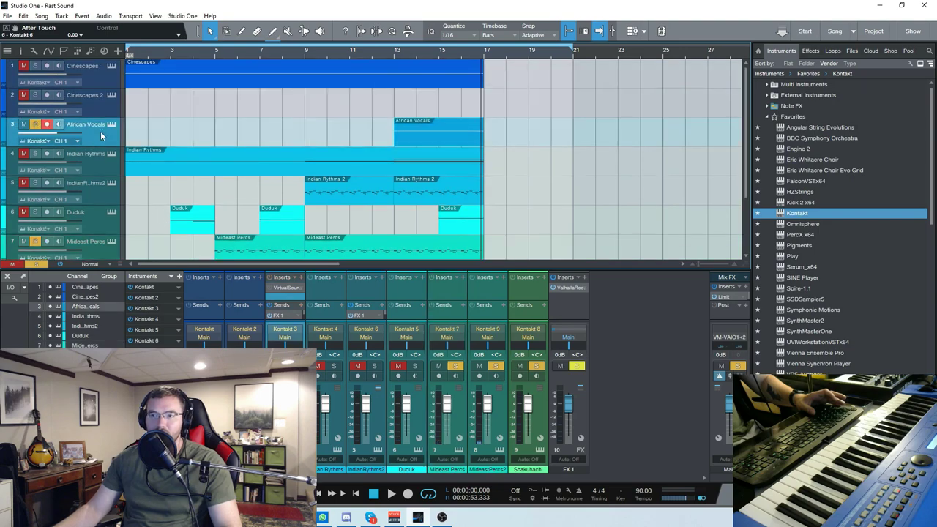
{"action": "left_click", "coordinate": [111, 125]}
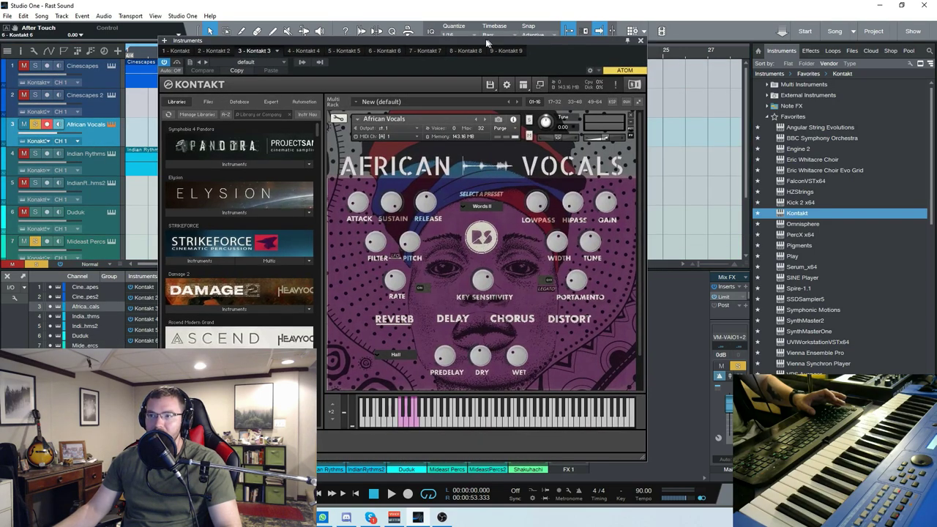
{"action": "left_click", "coordinate": [640, 38]}
Step: Clear every solo and mute so all tracks in the arrangement can be heard
{"action": "left_click", "coordinate": [36, 264]}
{"action": "left_click", "coordinate": [24, 183]}
{"action": "left_click", "coordinate": [25, 183]}
{"action": "left_click", "coordinate": [23, 153]}
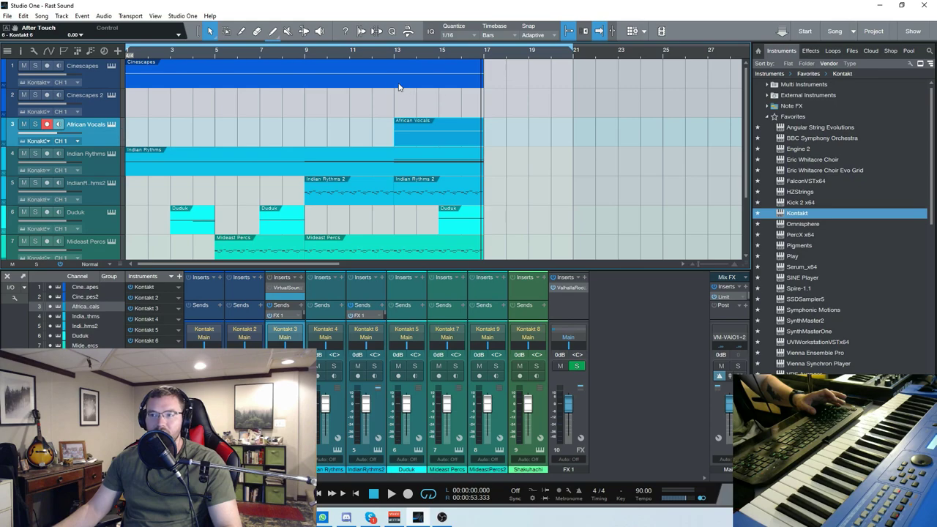
Step: Play the full arrangement from bar 13, where the African Vocals enter, and stop playback at the end
{"action": "left_click", "coordinate": [394, 57]}
{"action": "left_click", "coordinate": [308, 60]}
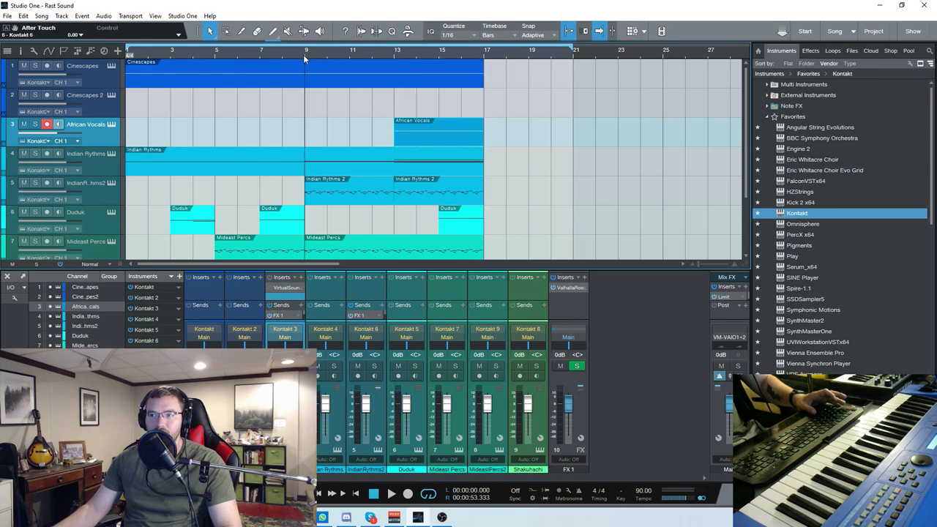
{"action": "left_click", "coordinate": [393, 58]}
{"action": "key", "text": "space"}
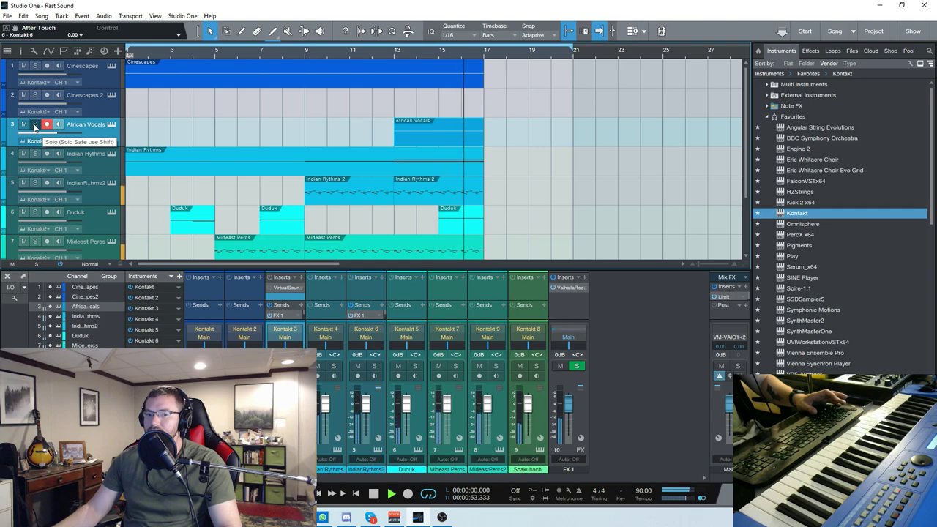
{"action": "left_click", "coordinate": [373, 493]}
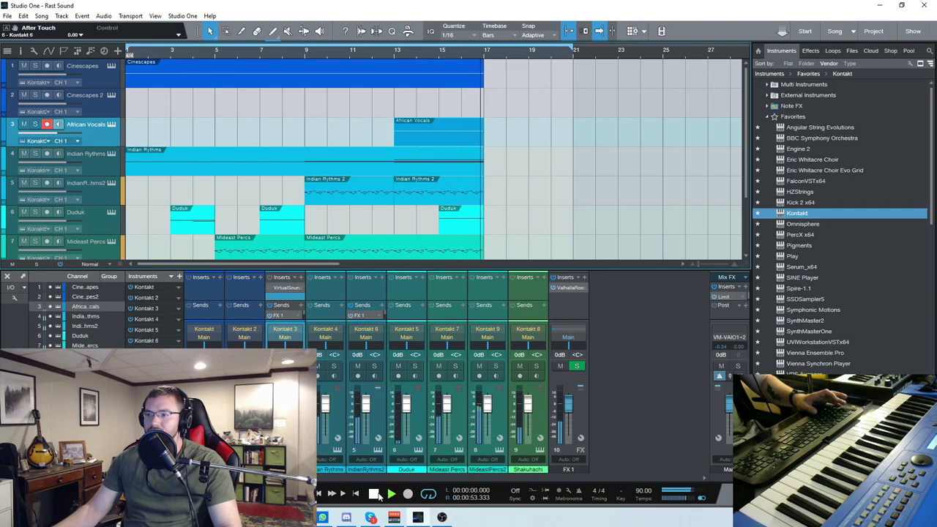
Step: Open the African Vocals instrument and audition its Chant Play I, Chant Play II and Chant Play III presets
{"action": "left_click", "coordinate": [111, 125]}
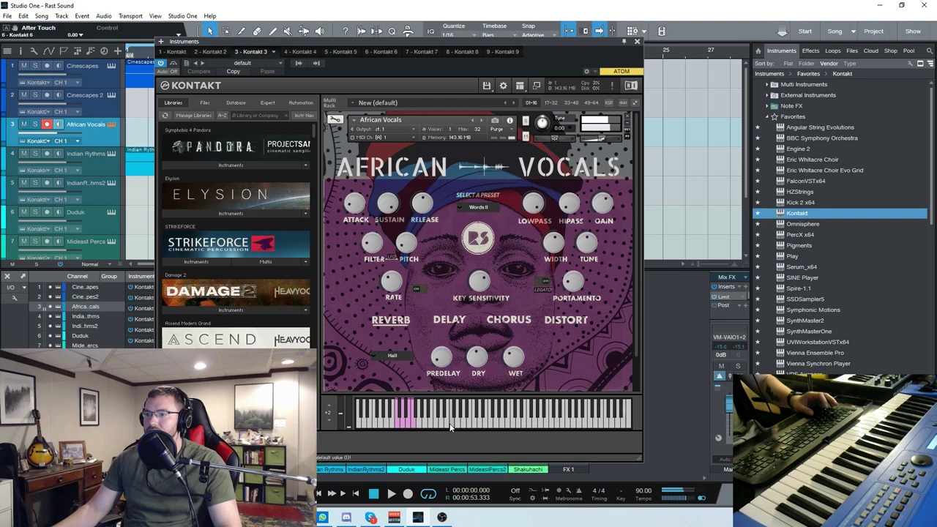
{"action": "left_click", "coordinate": [478, 207]}
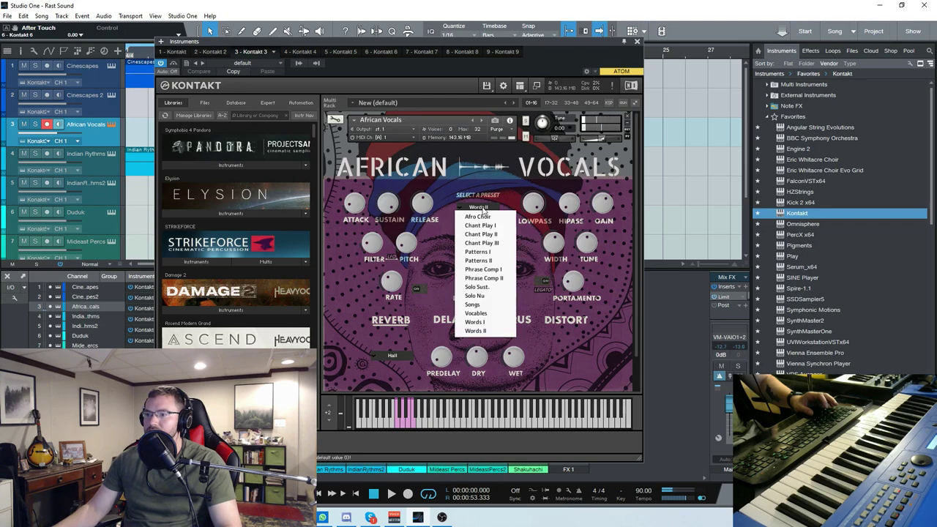
{"action": "left_click", "coordinate": [478, 215]}
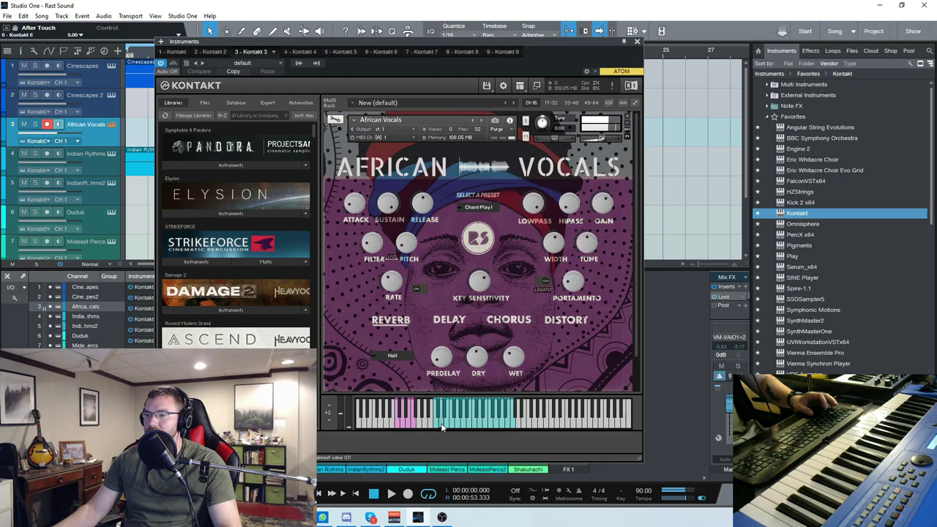
{"action": "left_click", "coordinate": [478, 207]}
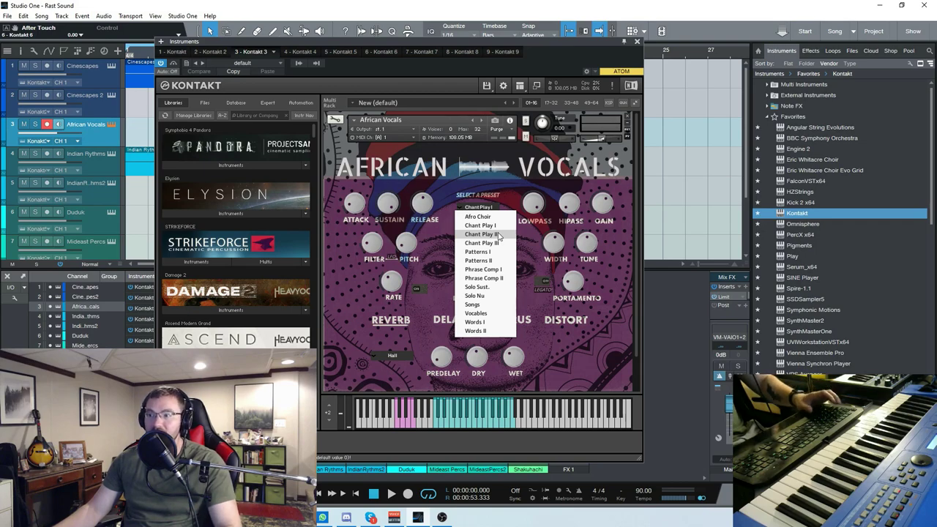
{"action": "left_click", "coordinate": [499, 234]}
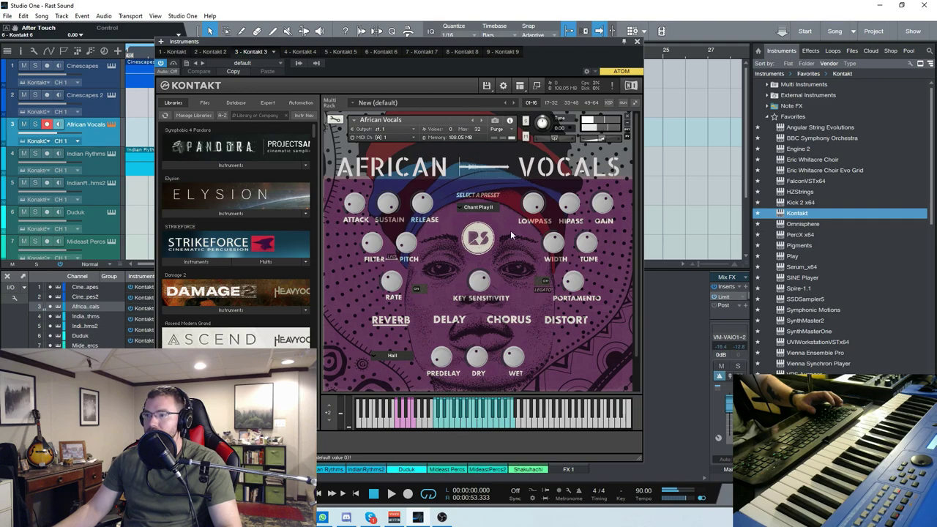
{"action": "left_click", "coordinate": [478, 207]}
{"action": "left_click", "coordinate": [477, 240]}
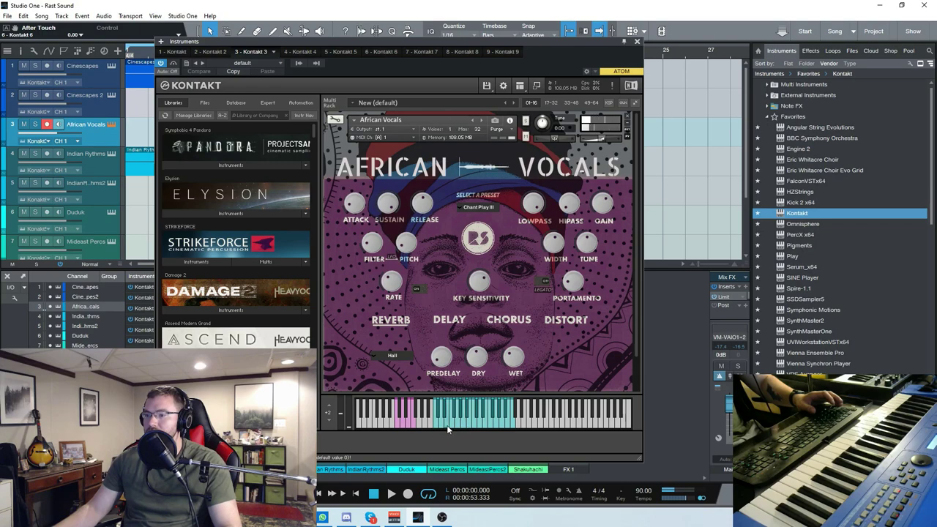
Step: Audition the Phrase Comp I, Solo Nu and Songs presets in African Vocals, leaving Songs loaded when closing the instrument
{"action": "left_click", "coordinate": [478, 207]}
{"action": "left_click", "coordinate": [495, 270]}
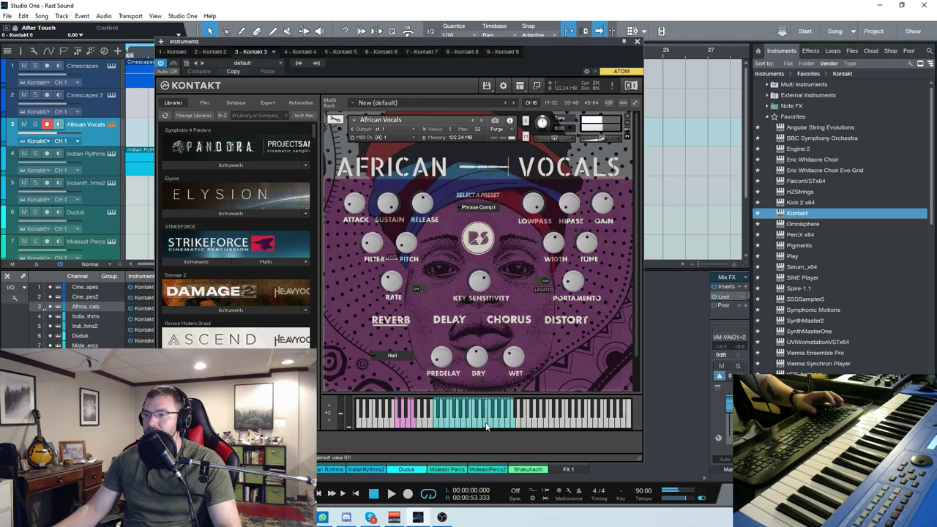
{"action": "left_click", "coordinate": [478, 208]}
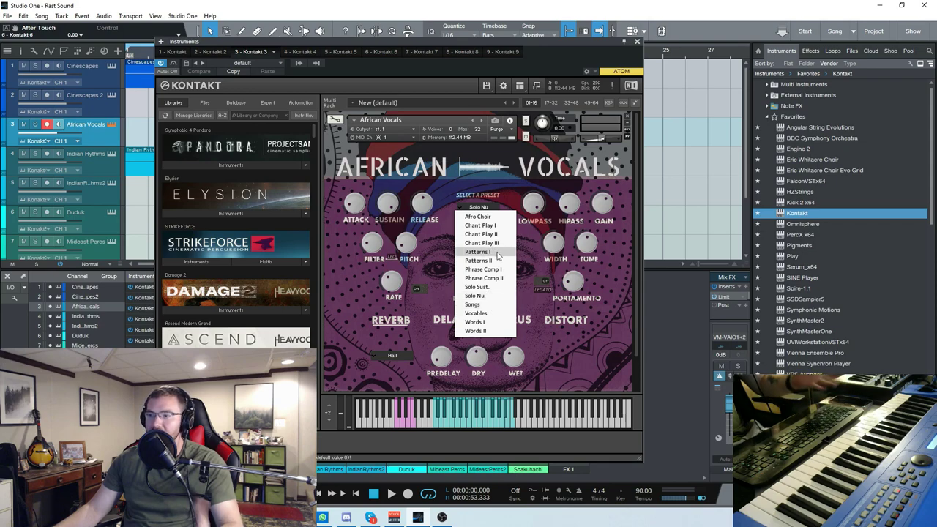
{"action": "left_click", "coordinate": [472, 304]}
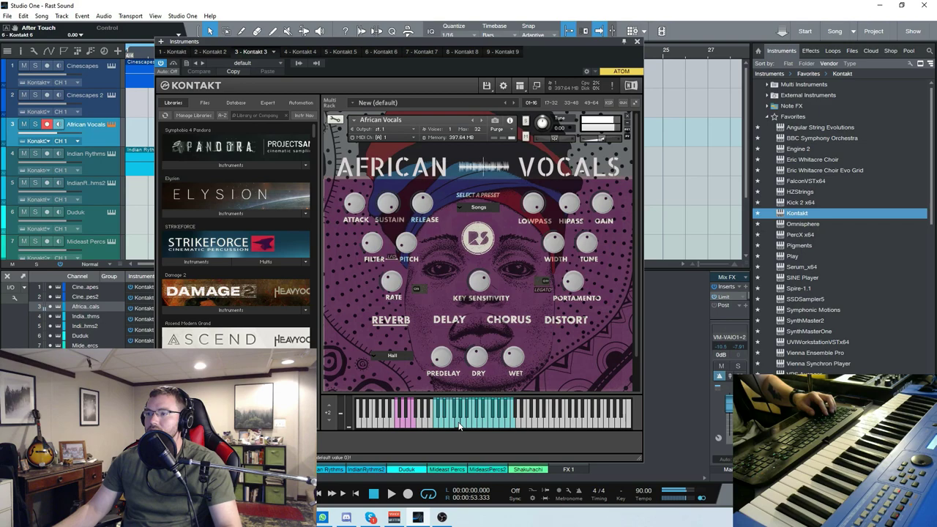
{"action": "left_click", "coordinate": [637, 41]}
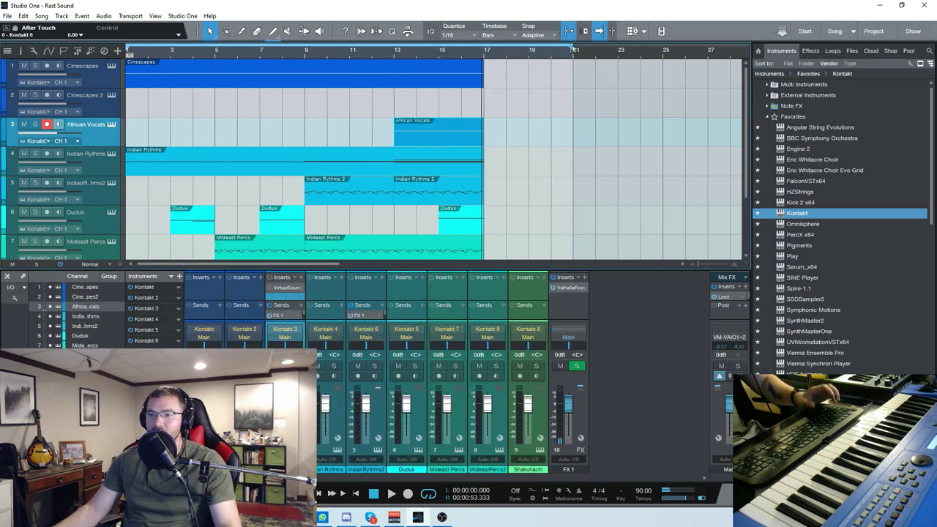
Step: Select the Duduk track and play the full arrangement with the tracks down to Shakuhachi in view
{"action": "left_click", "coordinate": [105, 162]}
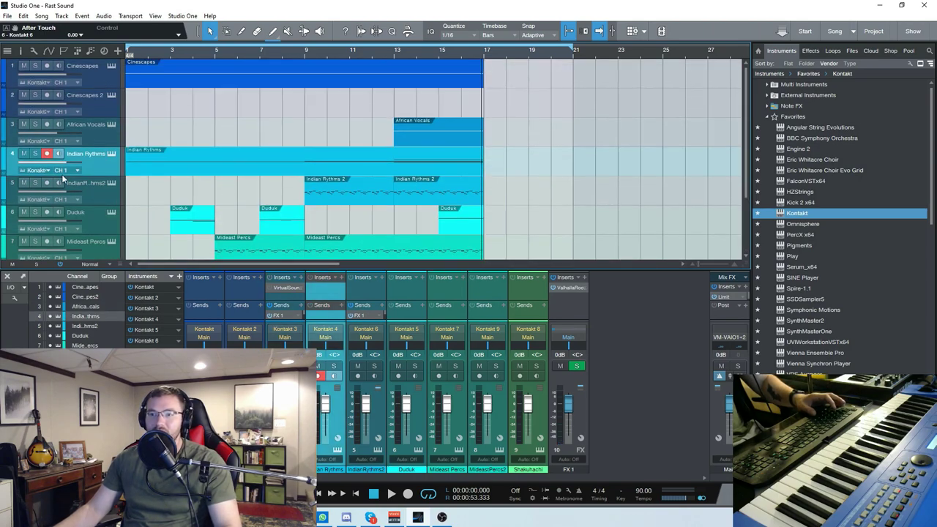
{"action": "scroll", "coordinate": [97, 181], "scroll_direction": "down", "scroll_amount": 2}
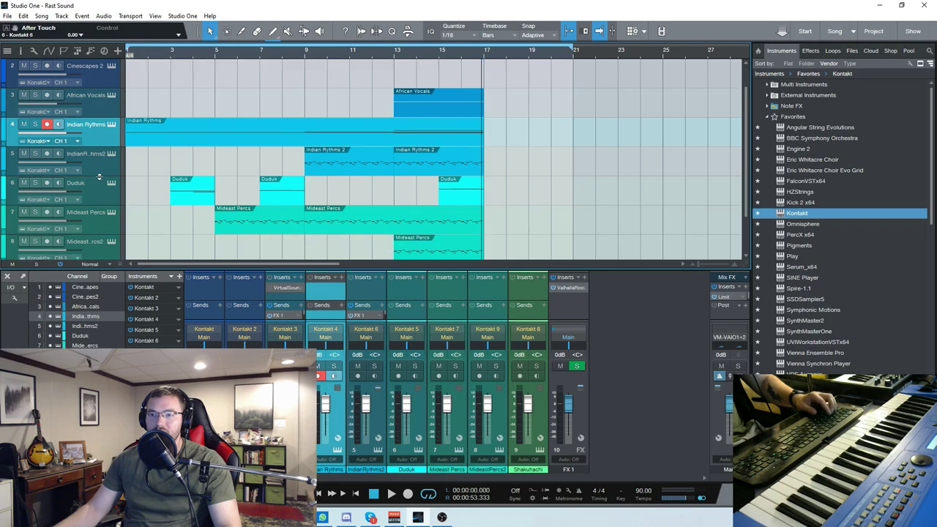
{"action": "left_click", "coordinate": [102, 161]}
{"action": "scroll", "coordinate": [76, 209], "scroll_direction": "down", "scroll_amount": 1}
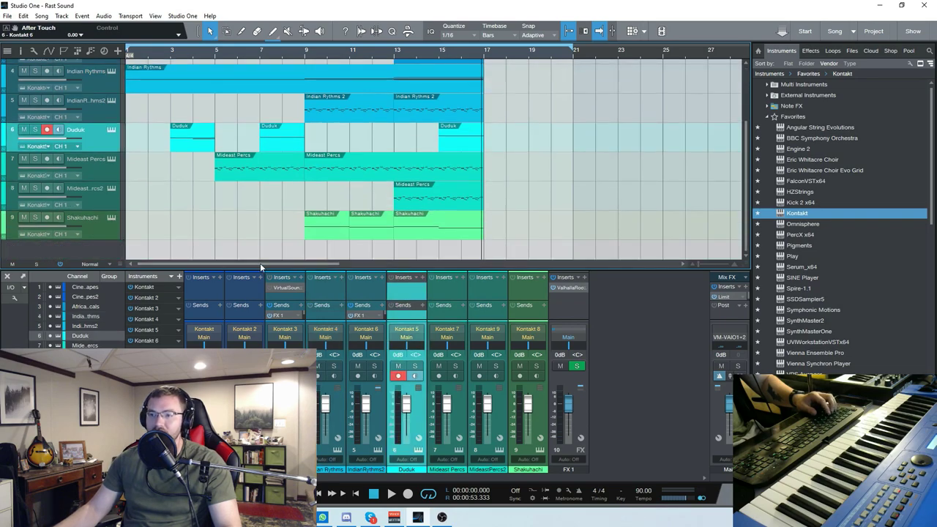
{"action": "scroll", "coordinate": [110, 143], "scroll_direction": "up", "scroll_amount": 3}
{"action": "scroll", "coordinate": [125, 147], "scroll_direction": "down", "scroll_amount": 2}
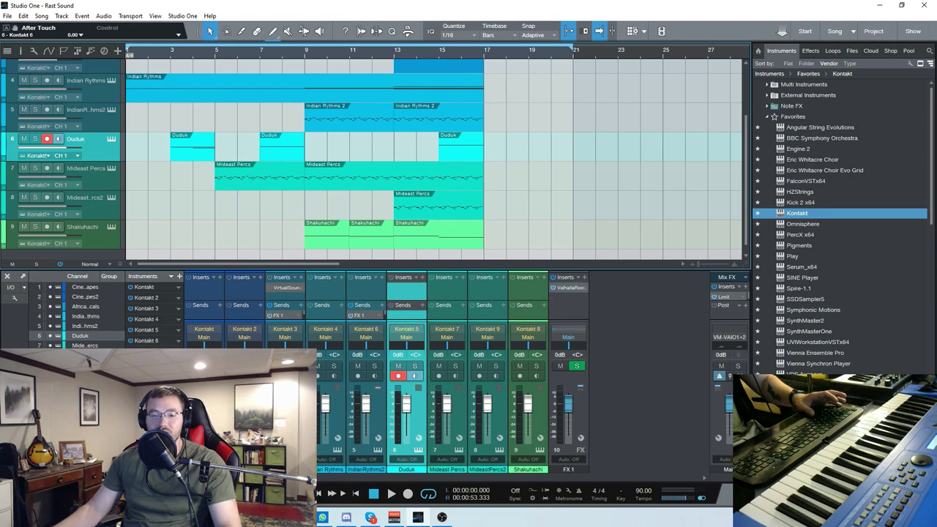
{"action": "key", "text": "space"}
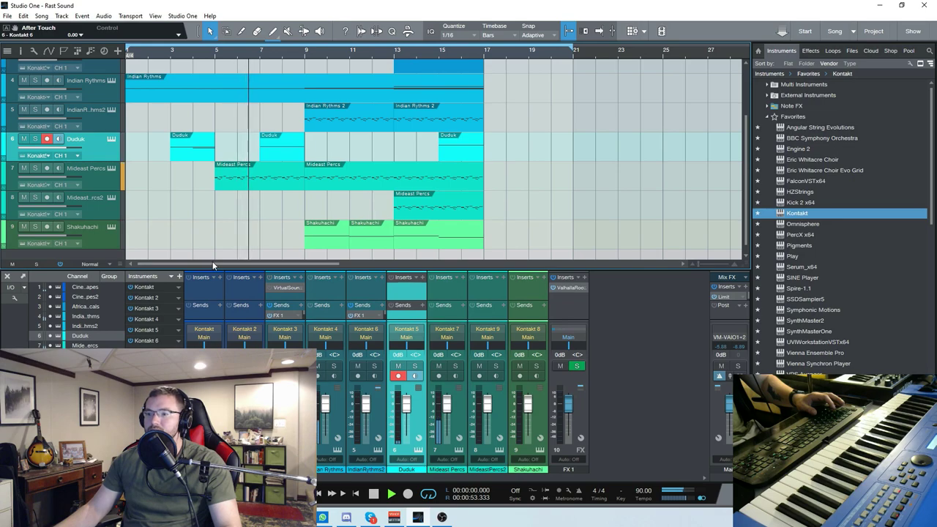
Step: View the Duduk track's Master Duduk instrument during playback and close its window
{"action": "left_click", "coordinate": [111, 139]}
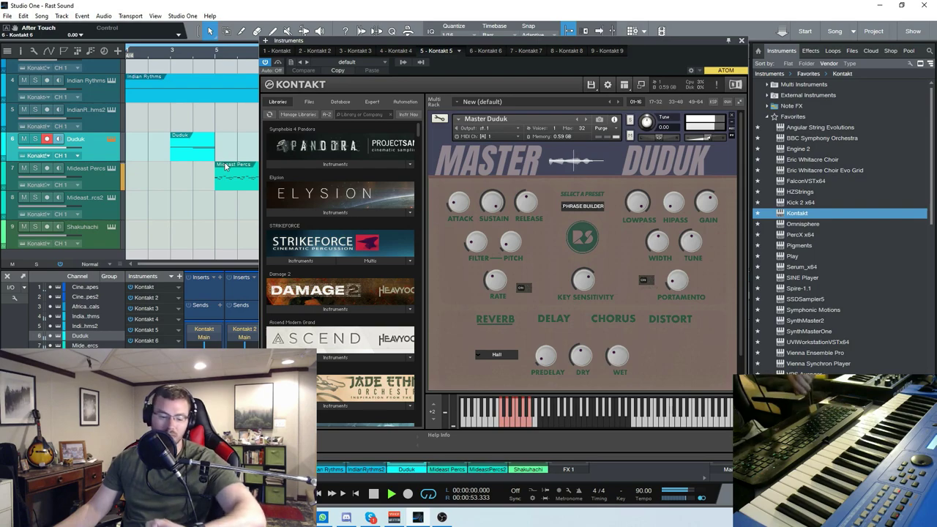
{"action": "left_click_drag", "start_coordinate": [639, 44], "coordinate": [552, 36]}
{"action": "left_click", "coordinate": [656, 35]}
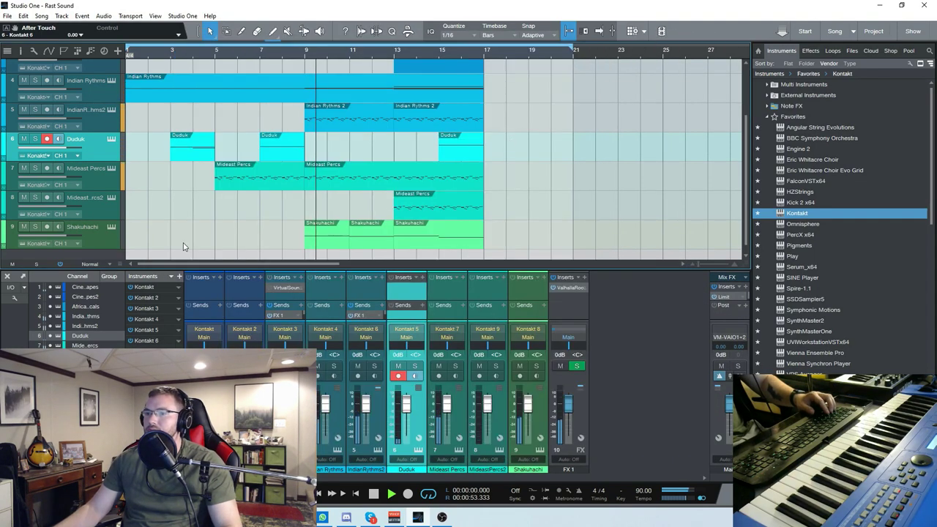
Step: View the Master Shakuhachi instrument during playback, close it, and stop playback once the arrangement has ended
{"action": "left_click", "coordinate": [111, 227]}
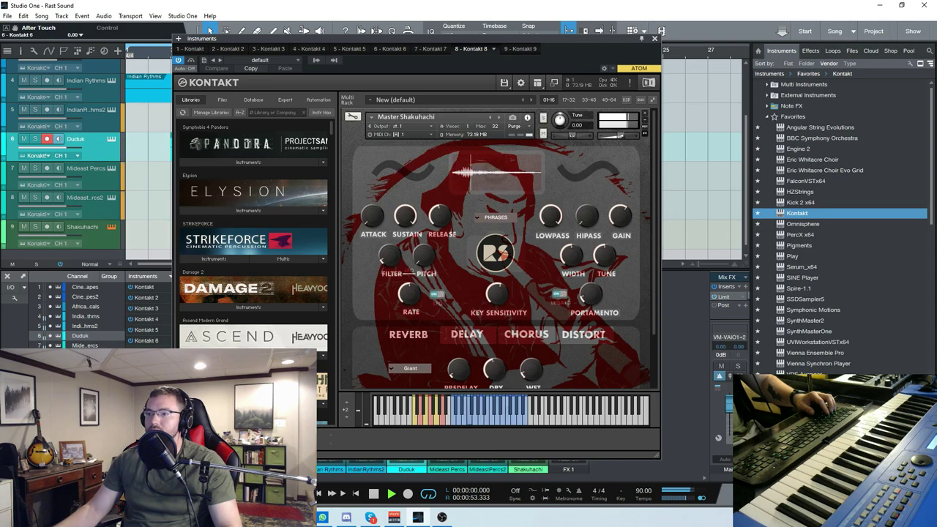
{"action": "left_click", "coordinate": [657, 38]}
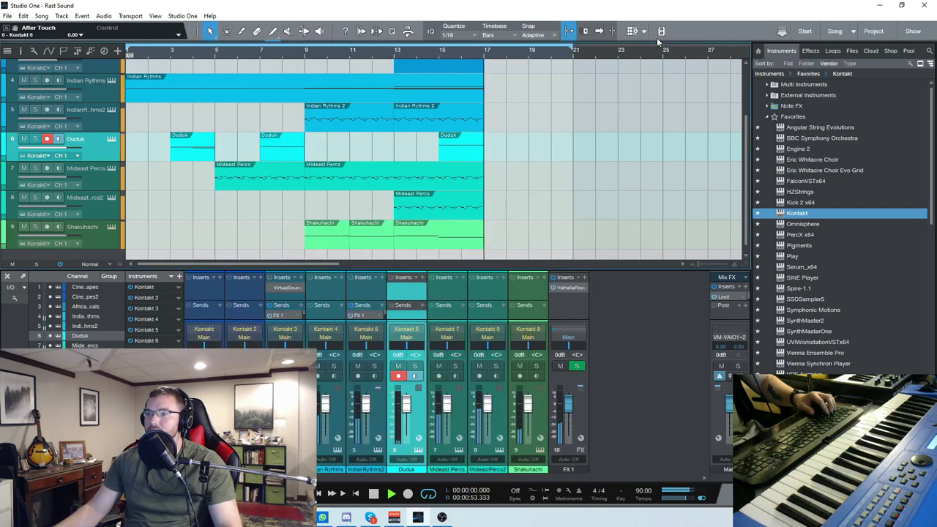
{"action": "left_click", "coordinate": [372, 497]}
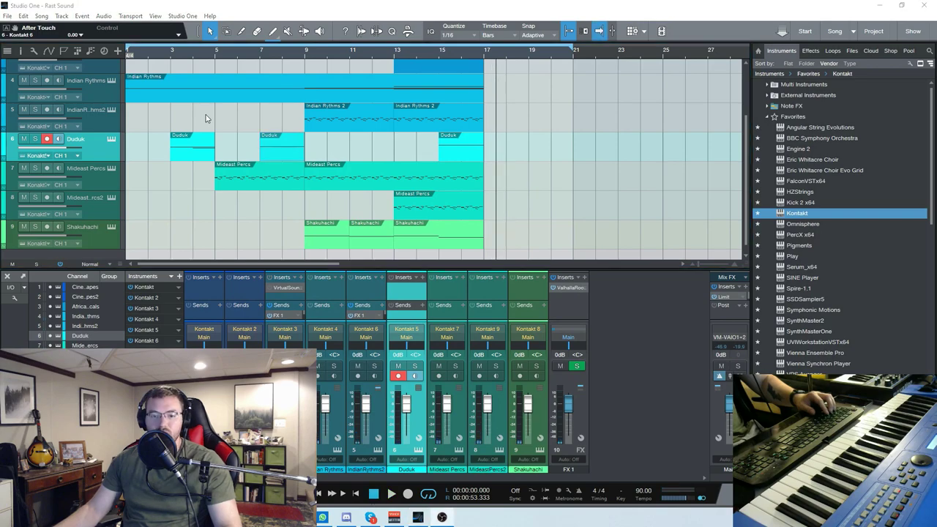
Step: Reopen the Master Duduk instrument and audition its PHRASE BUILDER, MD VIBRATO and MD SUSTAIN presets
{"action": "left_click", "coordinate": [111, 139]}
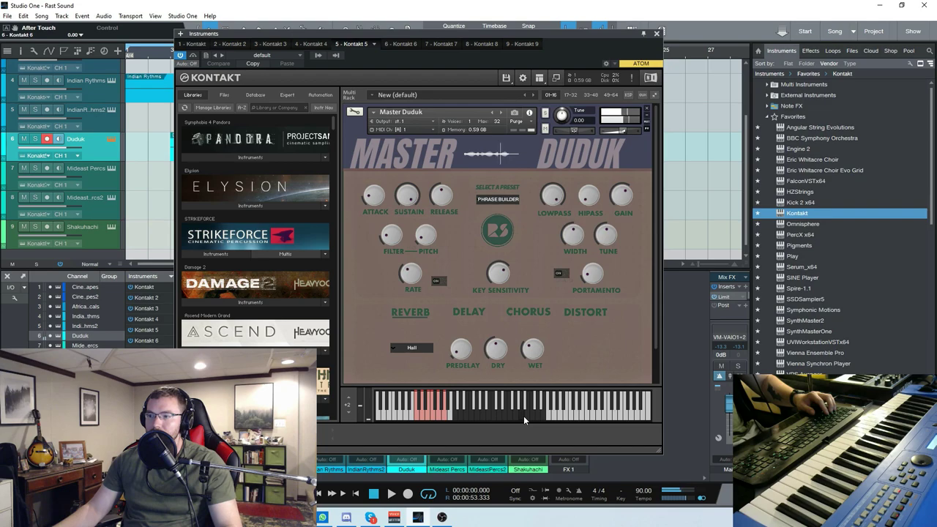
{"action": "left_click", "coordinate": [499, 200]}
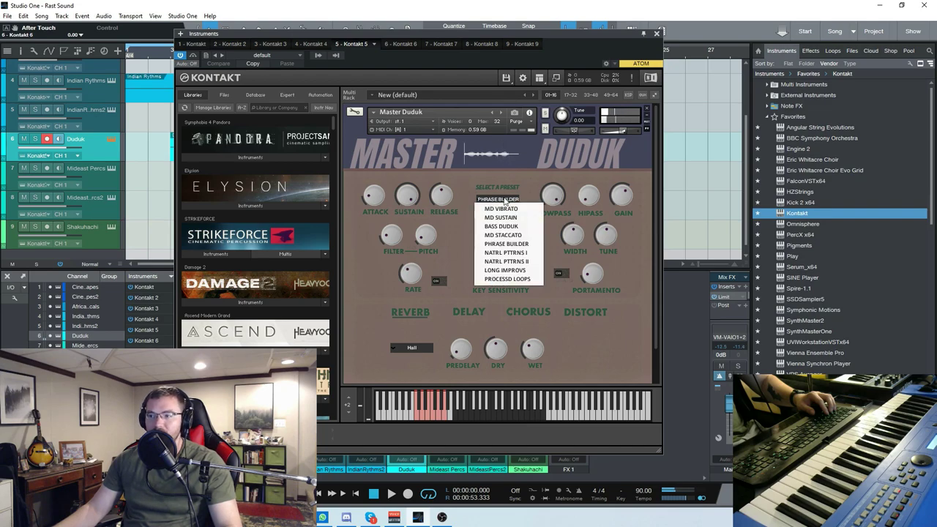
{"action": "left_click", "coordinate": [516, 207]}
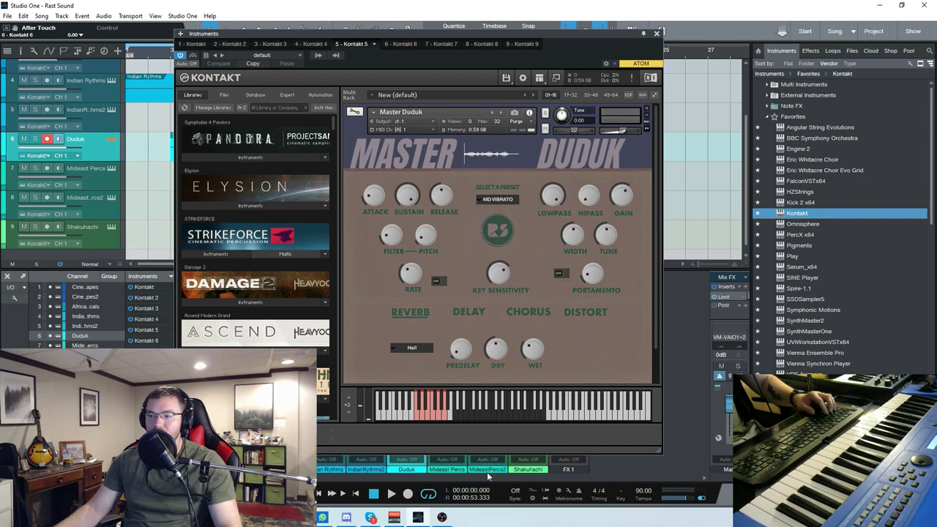
{"action": "left_click", "coordinate": [497, 199]}
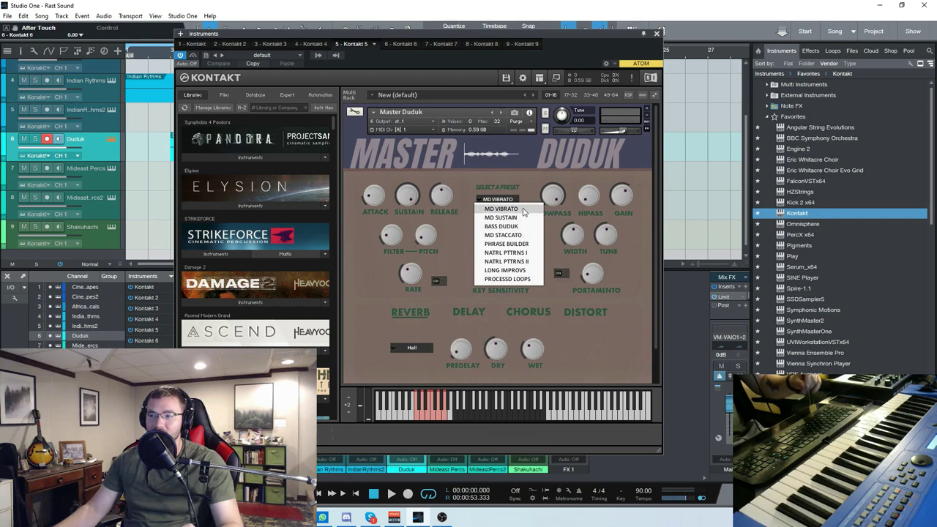
{"action": "left_click", "coordinate": [500, 208]}
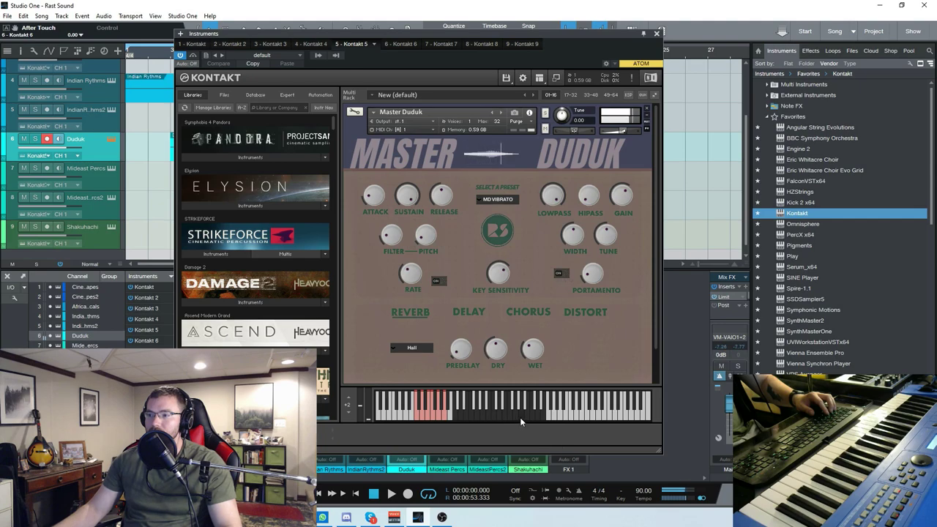
{"action": "left_click", "coordinate": [503, 201]}
{"action": "left_click", "coordinate": [509, 215]}
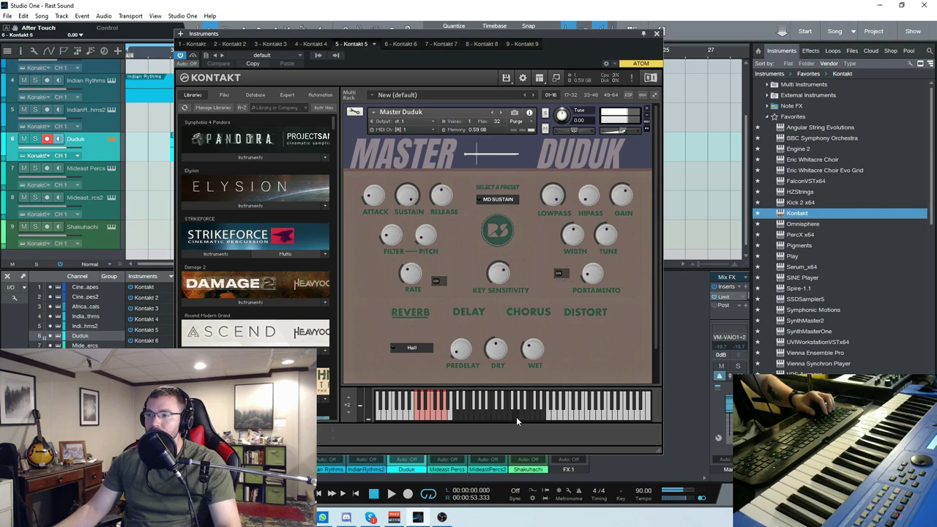
Step: Audition the BASS DUDUK and MD STACCATO presets in Master Duduk
{"action": "left_click", "coordinate": [506, 201]}
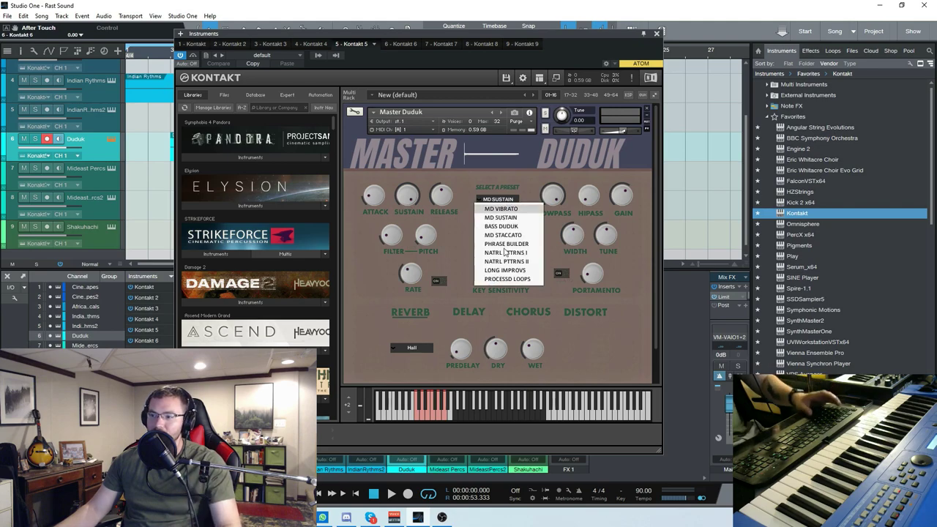
{"action": "left_click", "coordinate": [502, 230]}
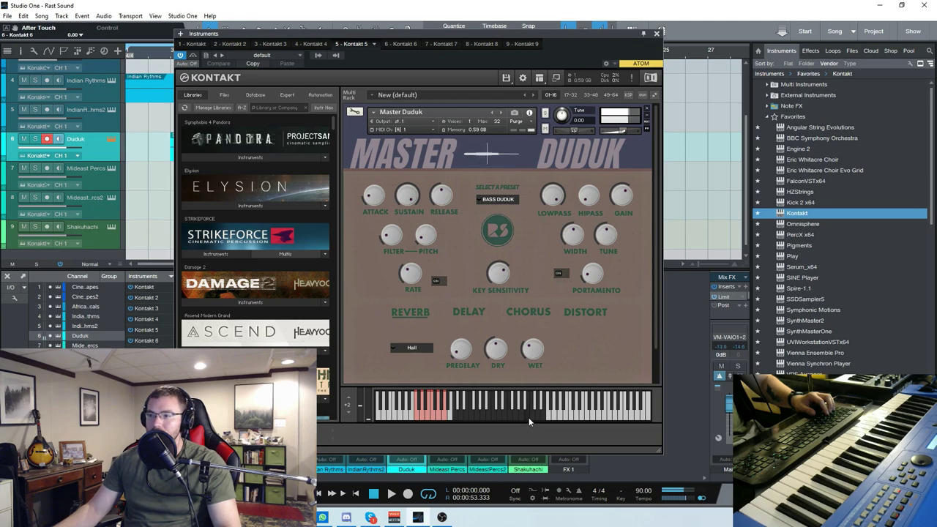
{"action": "left_click", "coordinate": [499, 199]}
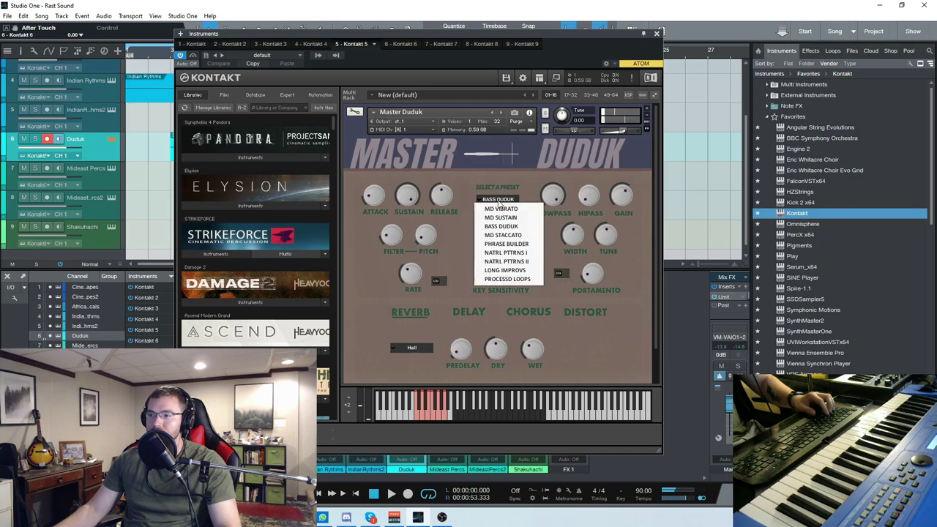
{"action": "left_click", "coordinate": [525, 238]}
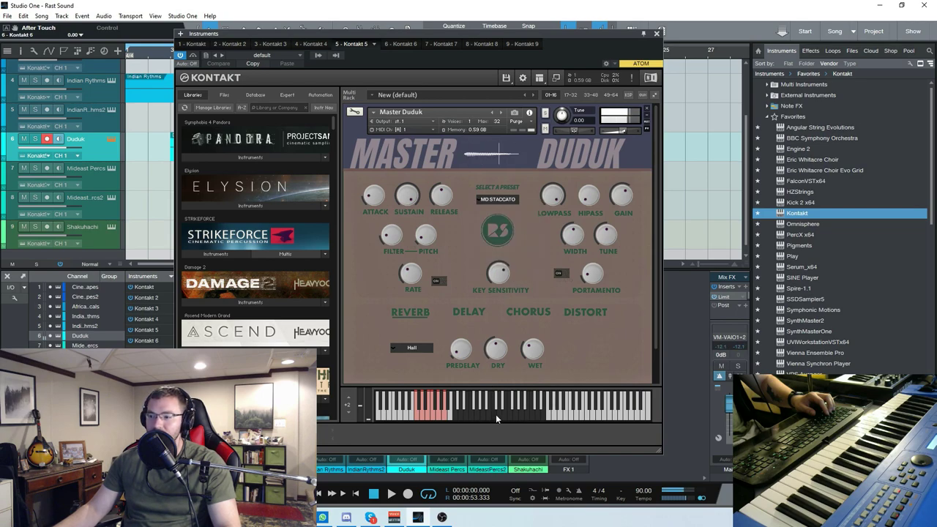
Step: Audition the NATRL PTTRNS I preset in Master Duduk, return it to PHRASE BUILDER, and close the instrument
{"action": "left_click", "coordinate": [498, 199]}
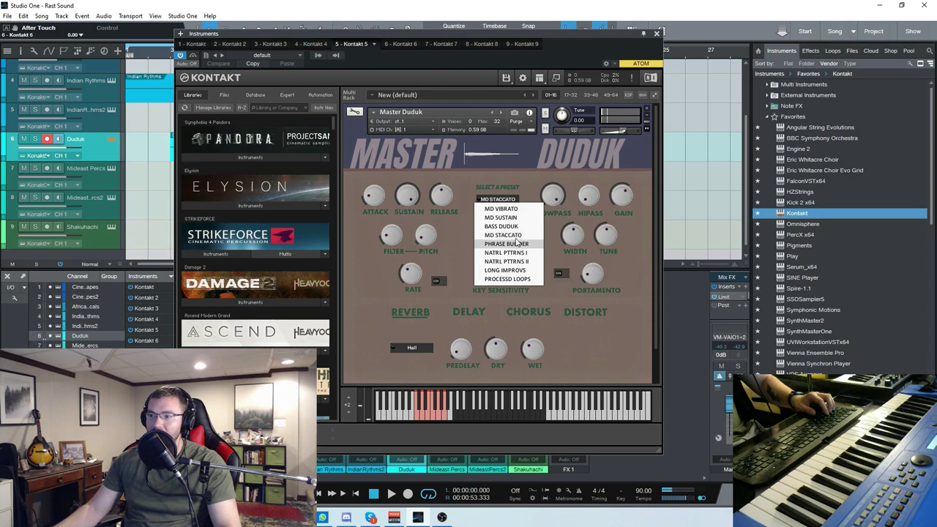
{"action": "left_click", "coordinate": [516, 254]}
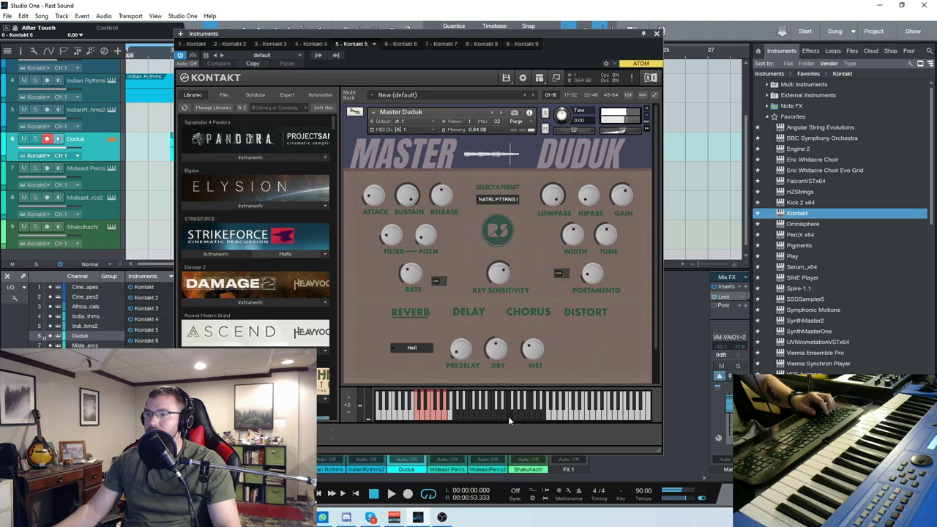
{"action": "left_click", "coordinate": [512, 199]}
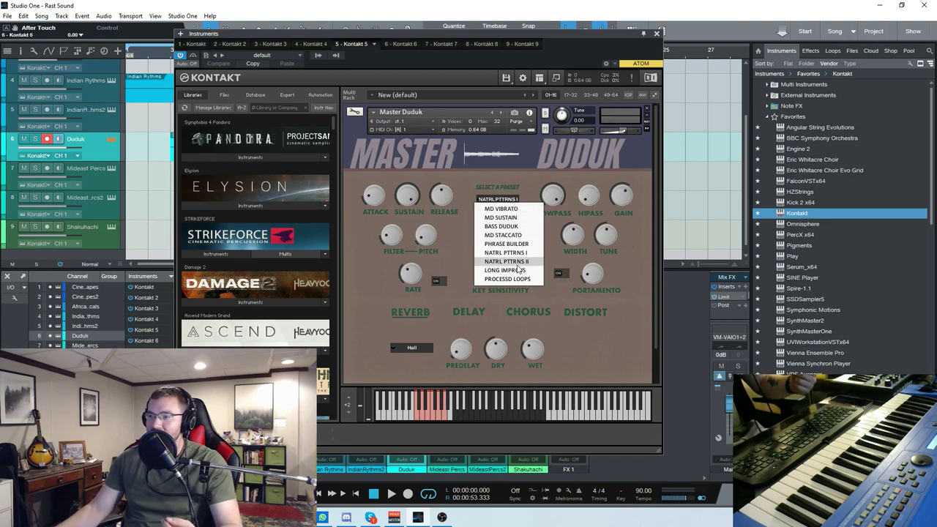
{"action": "left_click", "coordinate": [505, 244]}
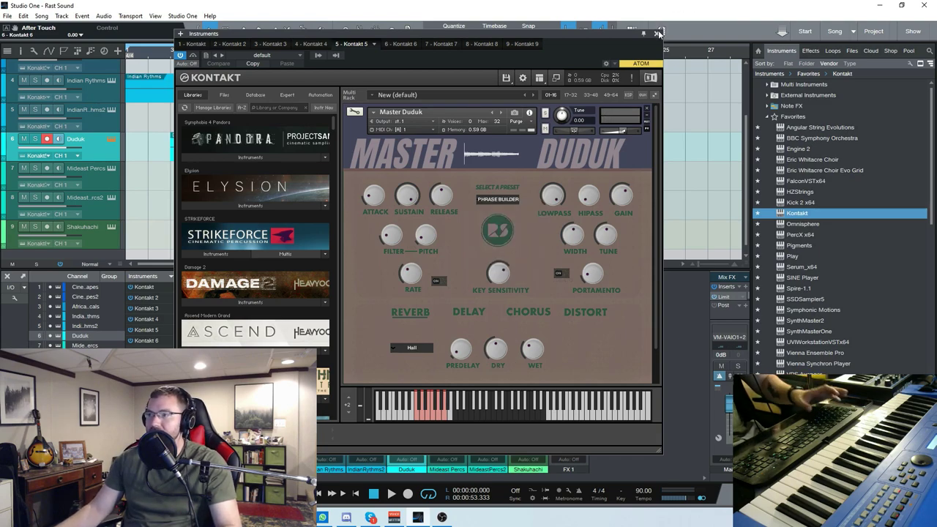
{"action": "left_click", "coordinate": [657, 33]}
Step: Open the Master Shakuhachi instrument on track 9 and audition its VIBRATO and NOISE SUSTAIN presets
{"action": "left_click", "coordinate": [109, 229]}
{"action": "left_click", "coordinate": [111, 228]}
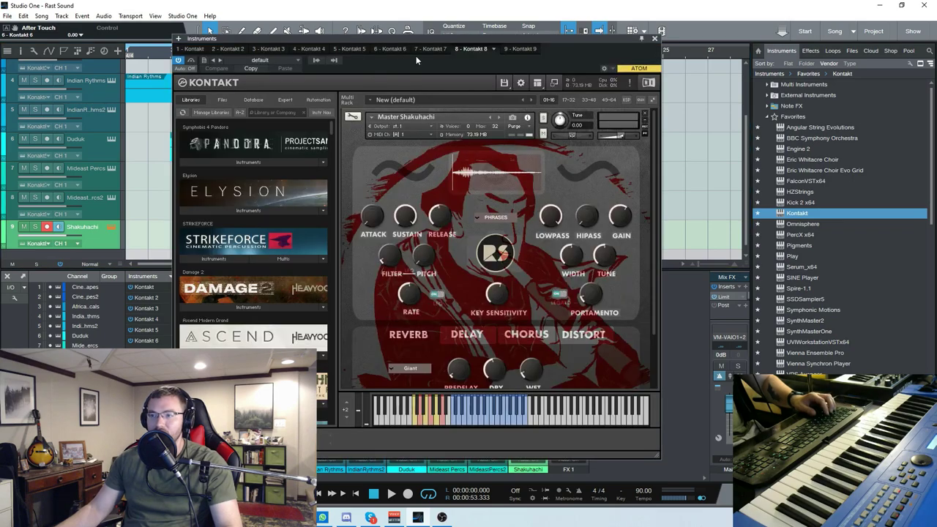
{"action": "left_click", "coordinate": [498, 219]}
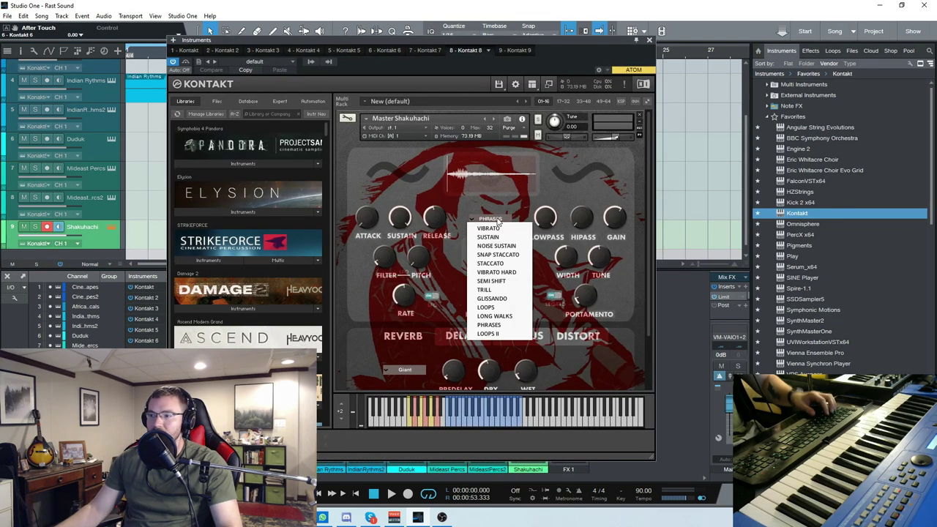
{"action": "left_click", "coordinate": [497, 173]}
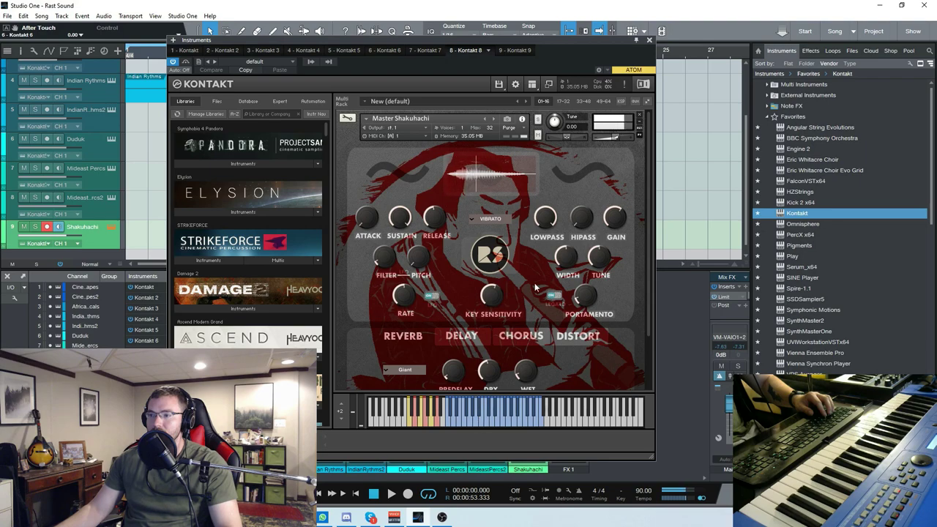
{"action": "left_click", "coordinate": [490, 218]}
{"action": "left_click", "coordinate": [498, 246]}
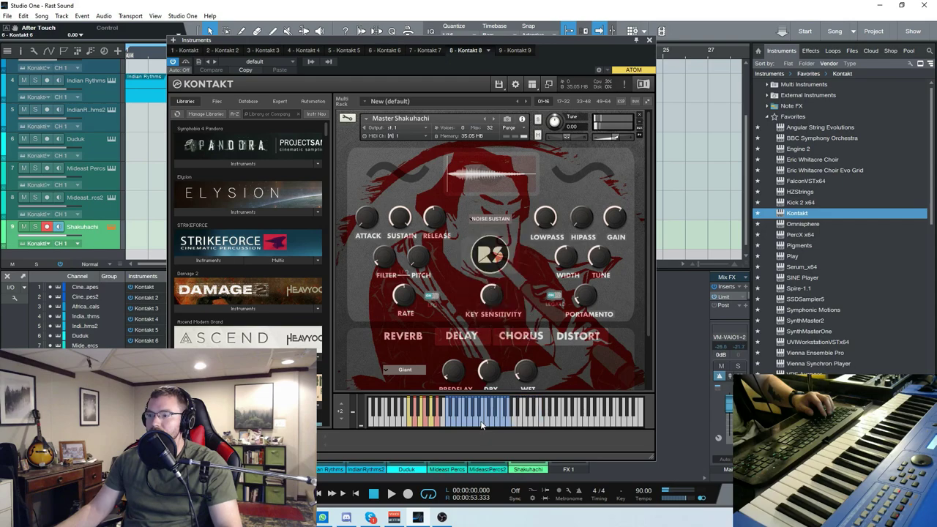
{"action": "left_click", "coordinate": [466, 423]}
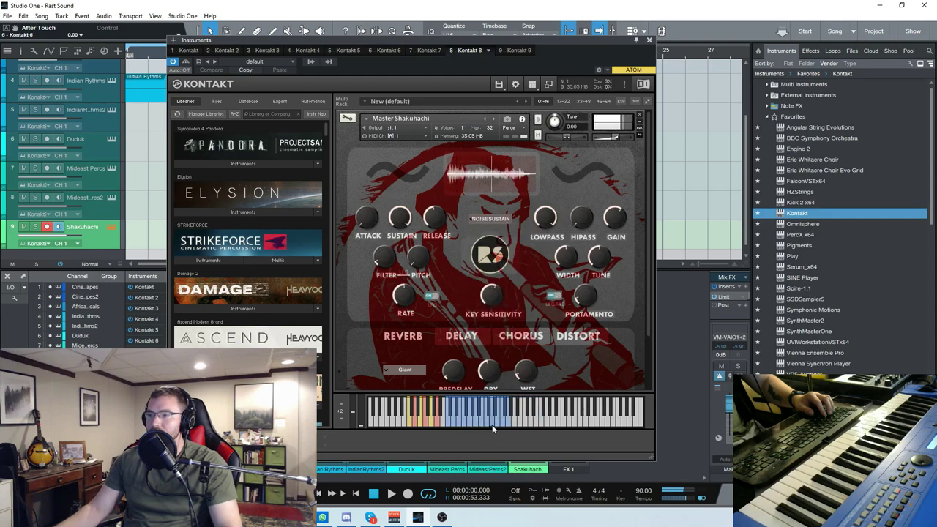
Step: Audition the SNAP STACCATO and VIBRATO HARD presets in Master Shakuhachi
{"action": "left_click", "coordinate": [490, 218]}
{"action": "left_click", "coordinate": [502, 196]}
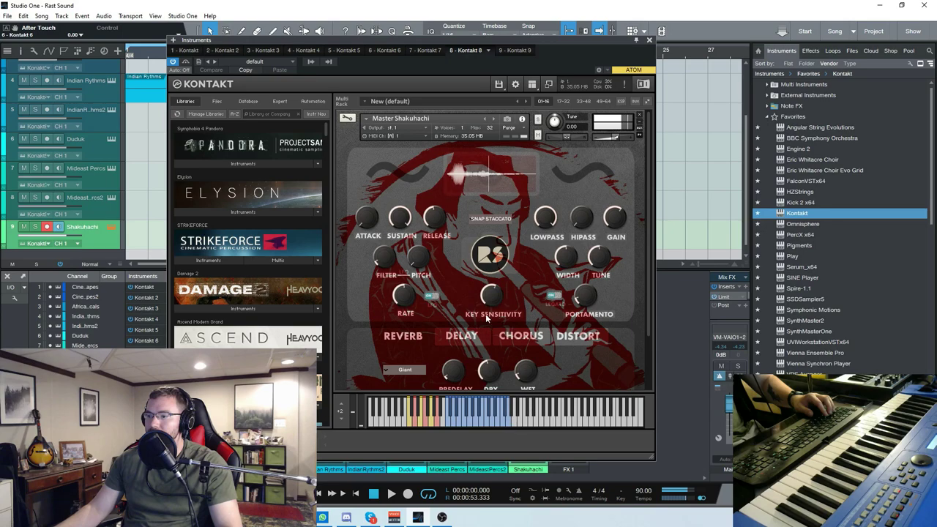
{"action": "left_click", "coordinate": [491, 219]}
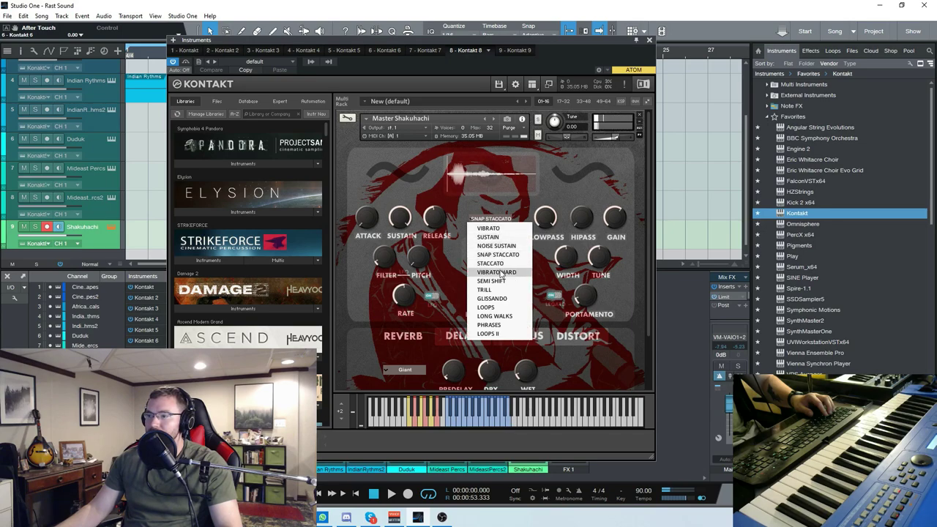
{"action": "left_click", "coordinate": [502, 269]}
{"action": "left_click", "coordinate": [483, 424]}
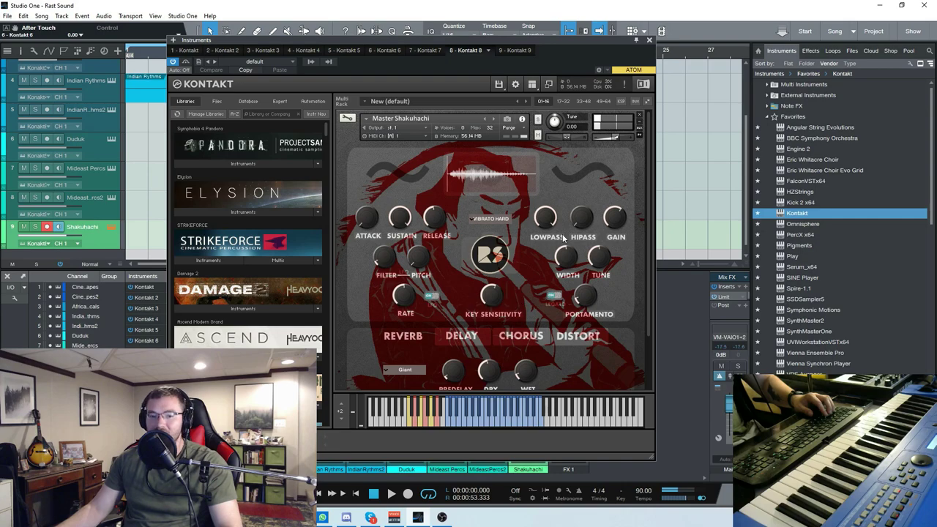
Step: Audition the SEMI SHIFT and TRILL presets in Master Shakuhachi
{"action": "left_click", "coordinate": [492, 219]}
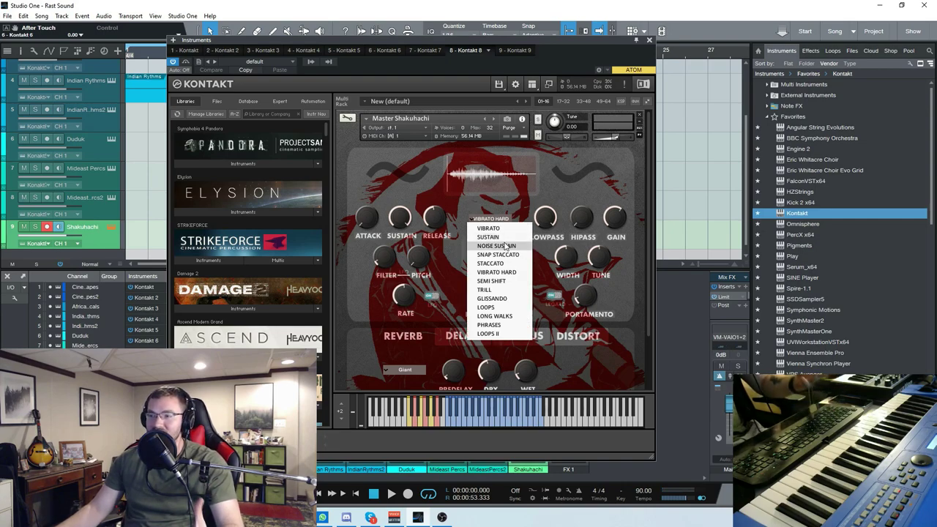
{"action": "left_click", "coordinate": [491, 280]}
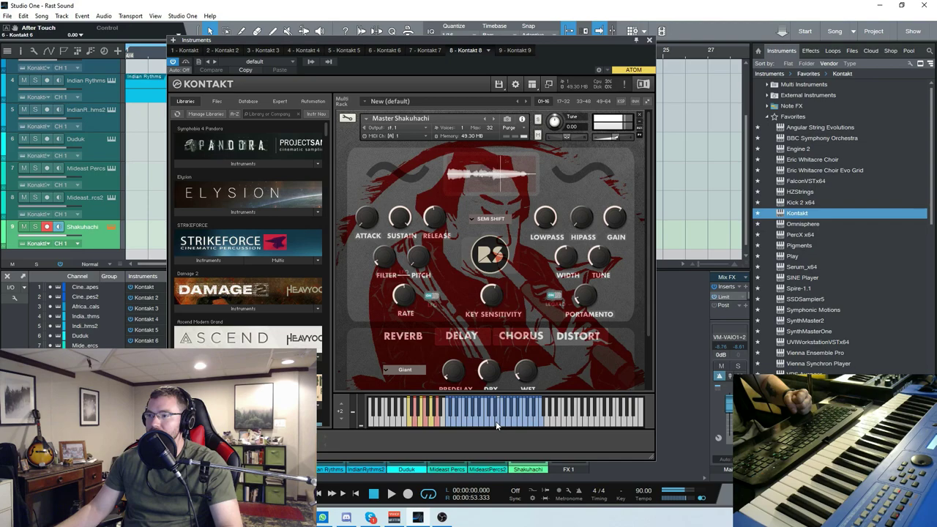
{"action": "left_click", "coordinate": [500, 218]}
{"action": "left_click", "coordinate": [512, 290]}
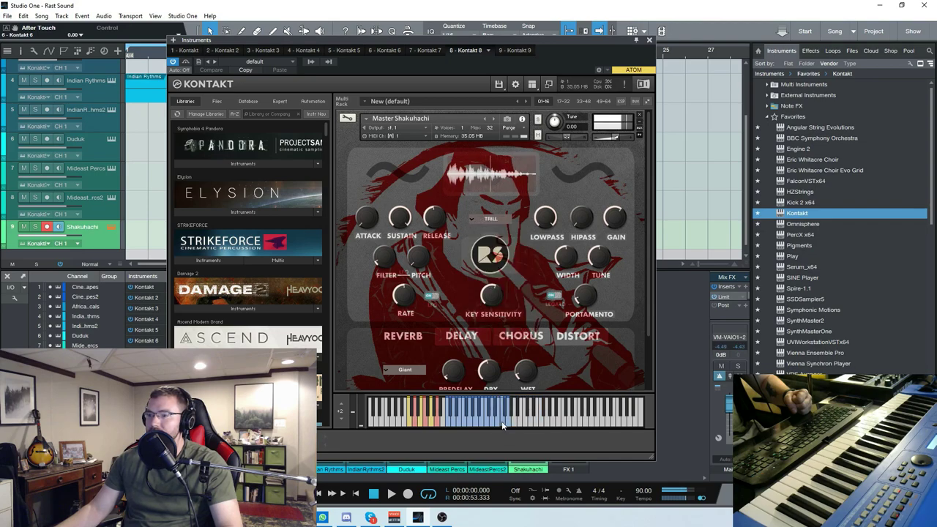
Step: Audition the GLISSANDO and LOOPS presets in Master Shakuhachi
{"action": "left_click", "coordinate": [490, 218]}
{"action": "left_click", "coordinate": [498, 296]}
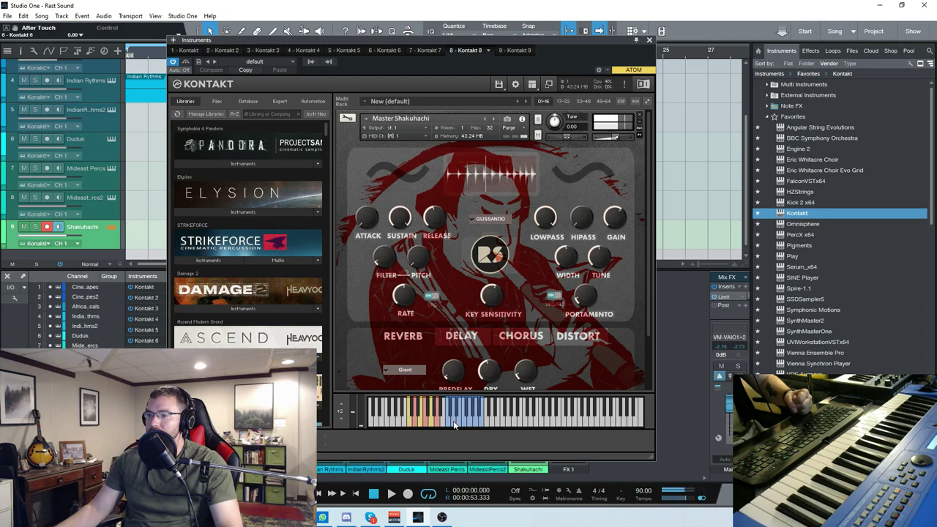
{"action": "left_click", "coordinate": [453, 420]}
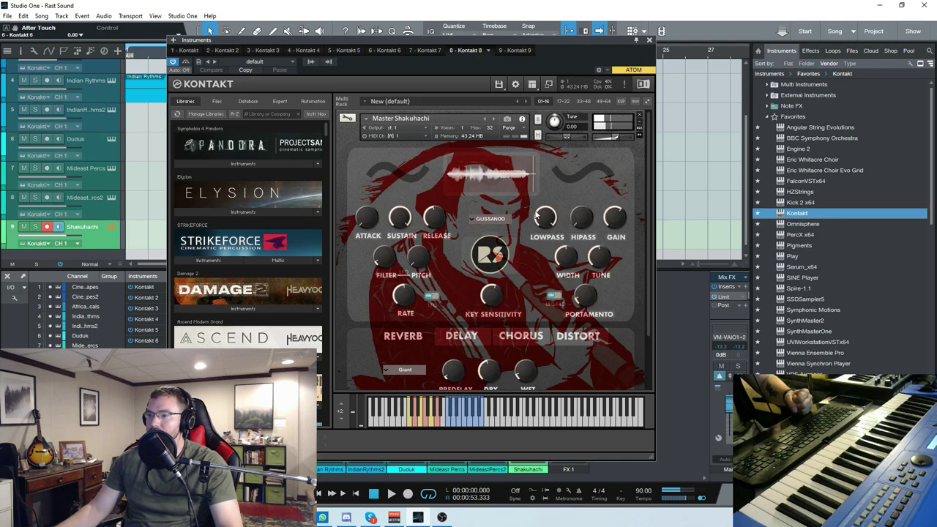
{"action": "left_click", "coordinate": [489, 218]}
{"action": "left_click", "coordinate": [472, 422]}
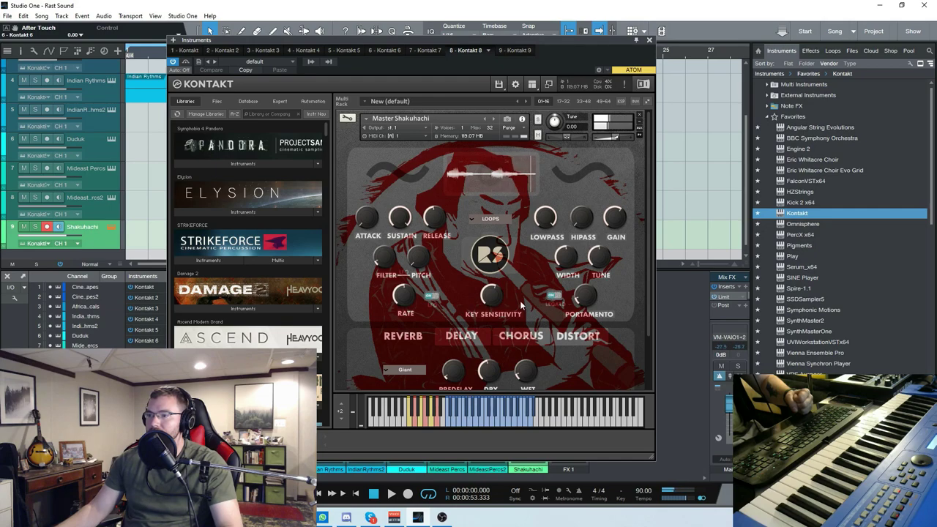
Step: Return Master Shakuhachi to the PHRASES preset and close the instrument
{"action": "left_click", "coordinate": [503, 218]}
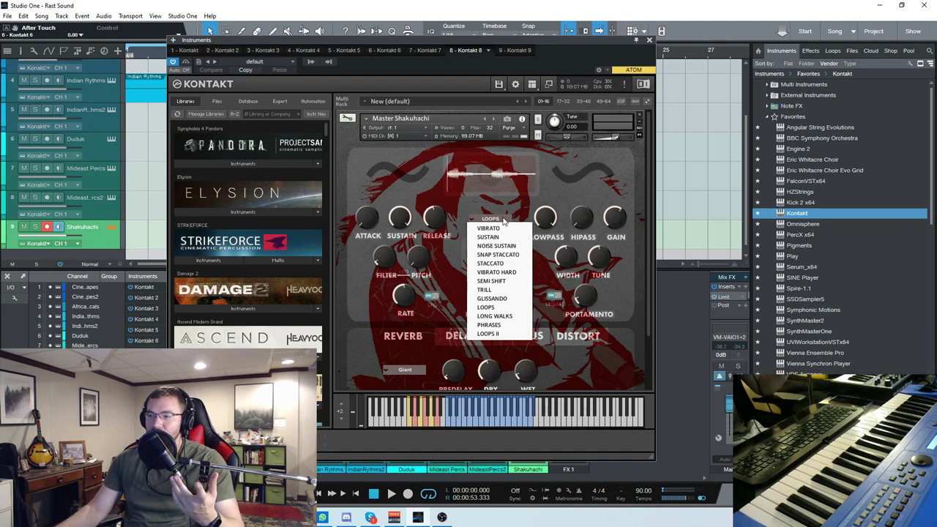
{"action": "left_click", "coordinate": [520, 327]}
{"action": "left_click", "coordinate": [649, 39]}
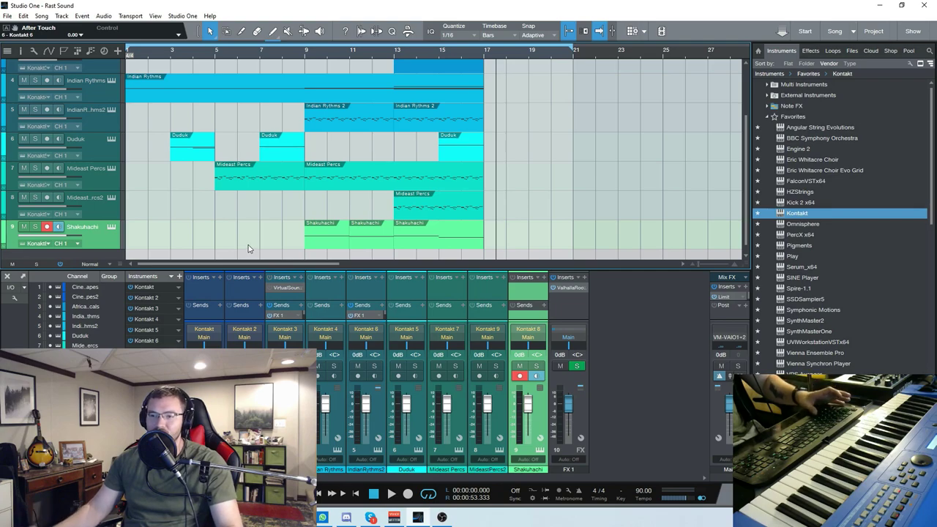
Step: Add a new Kontakt instrument track to the song from the favorite instruments
{"action": "scroll", "coordinate": [299, 243], "scroll_direction": "down", "scroll_amount": 1}
{"action": "scroll", "coordinate": [303, 229], "scroll_direction": "up", "scroll_amount": 5}
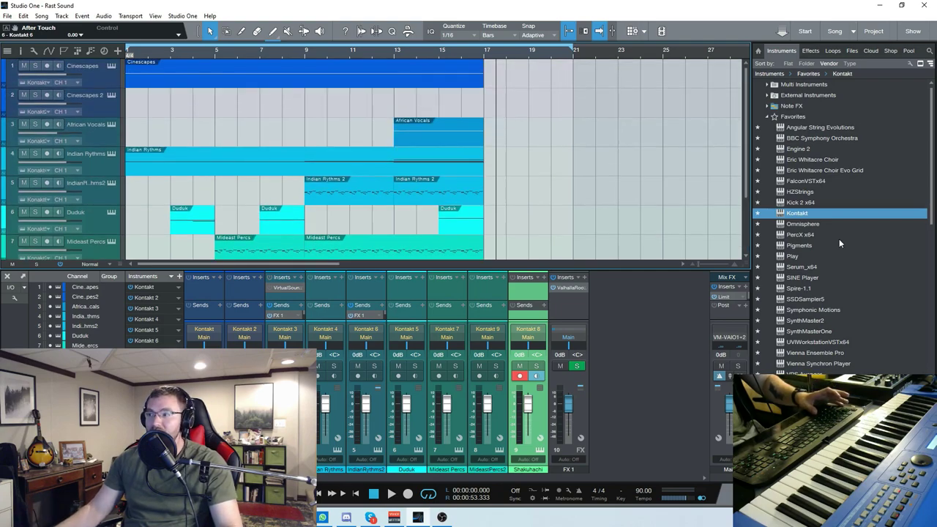
{"action": "left_click_drag", "start_coordinate": [808, 220], "coordinate": [96, 248]}
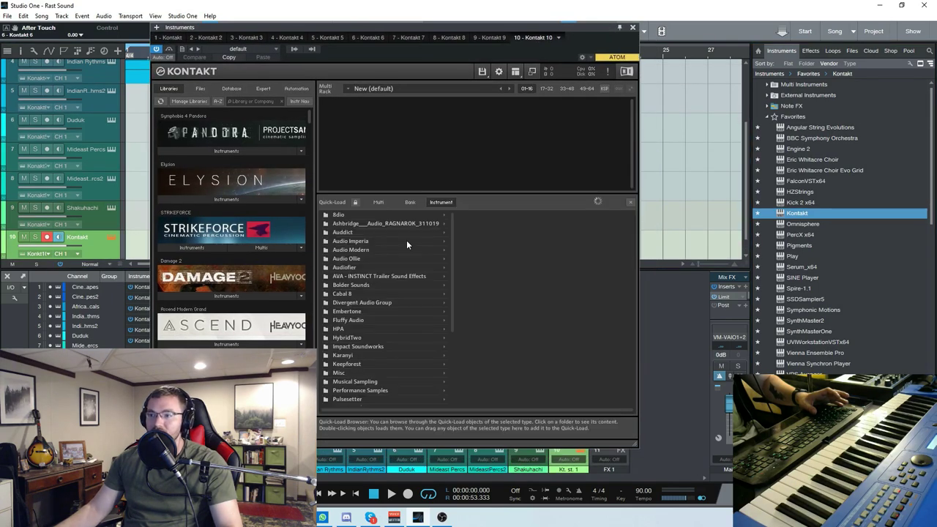
Step: Load Black Sea Flutes.nki from Rast Sound's NEW 2020 quick-load folder into the new Kontakt and close the quick-load browser
{"action": "scroll", "coordinate": [351, 368], "scroll_direction": "down", "scroll_amount": 3}
{"action": "scroll", "coordinate": [357, 376], "scroll_direction": "up", "scroll_amount": 1}
{"action": "left_click", "coordinate": [339, 286]}
{"action": "left_click", "coordinate": [352, 322]}
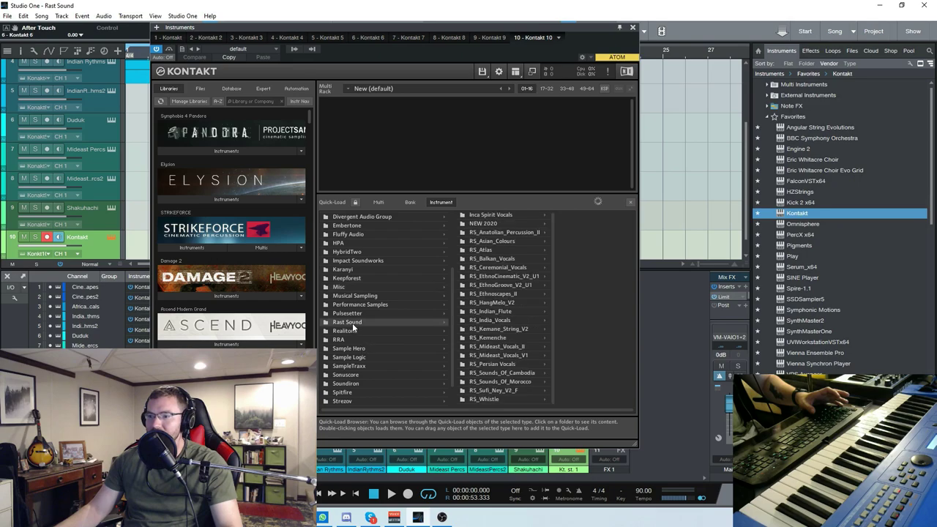
{"action": "left_click", "coordinate": [490, 224]}
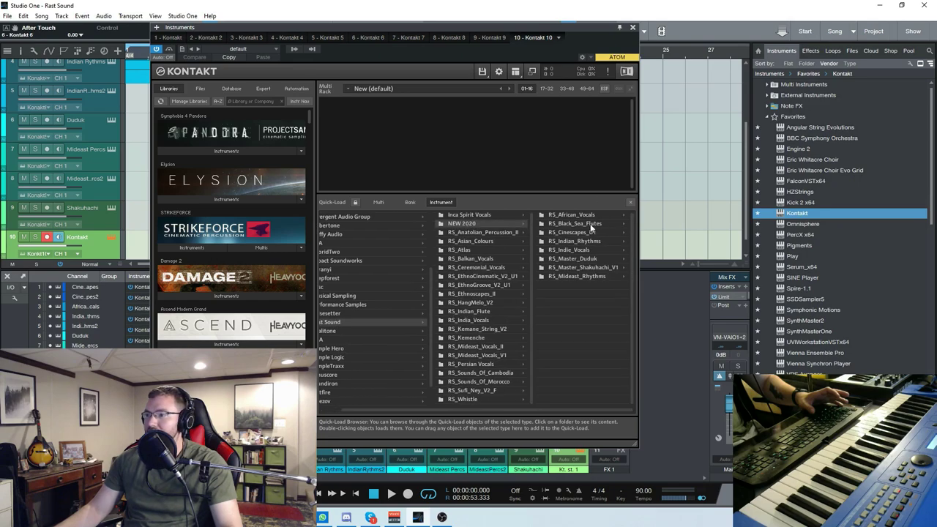
{"action": "left_click", "coordinate": [591, 226]}
{"action": "left_click", "coordinate": [600, 215]}
{"action": "double_click", "coordinate": [595, 216]}
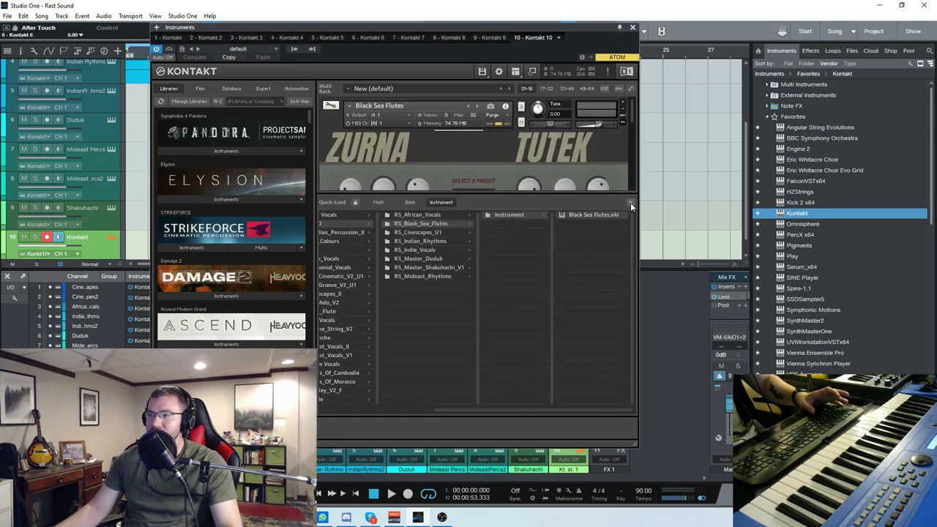
{"action": "left_click", "coordinate": [630, 202]}
{"action": "left_click_drag", "start_coordinate": [397, 29], "coordinate": [392, 29]}
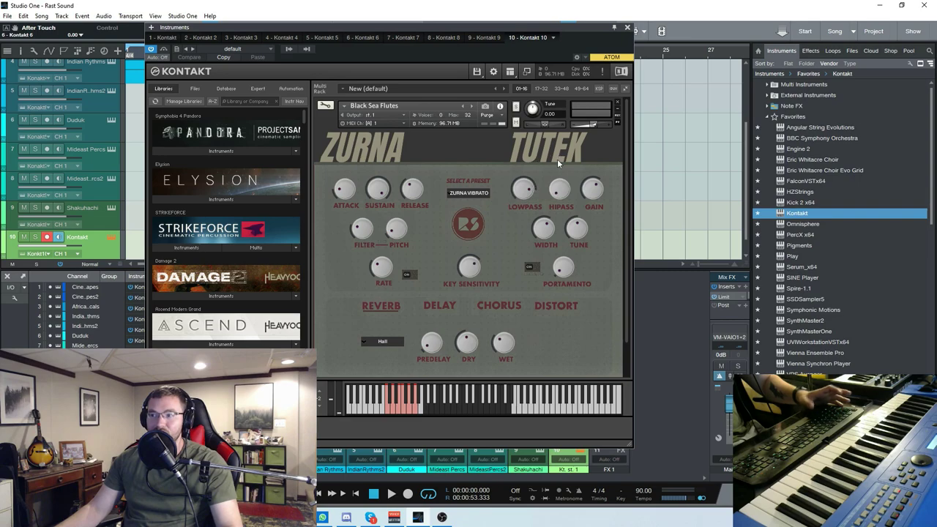
Step: Audition the ZURNA VIBRATO and TUTEK STACC. presets in Black Sea Flutes
{"action": "left_click", "coordinate": [463, 192]}
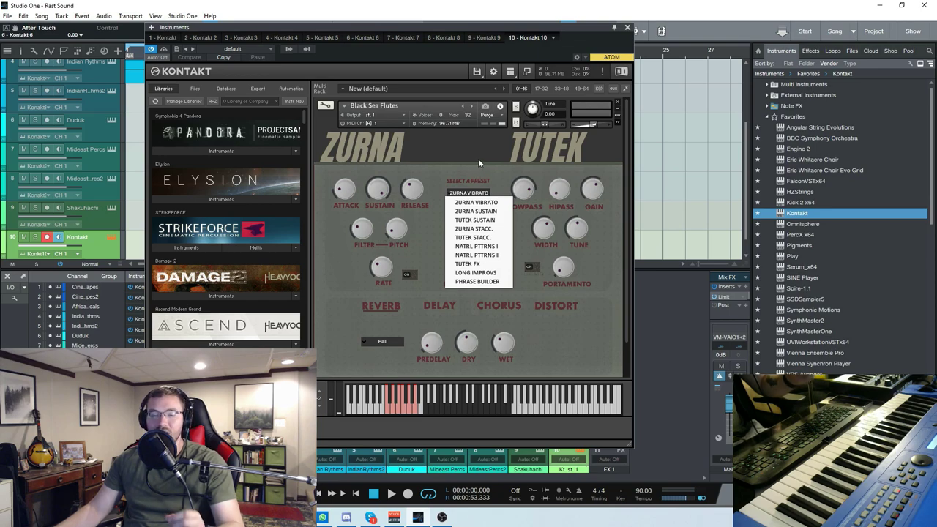
{"action": "left_click", "coordinate": [476, 158]}
{"action": "left_click", "coordinate": [480, 194]}
{"action": "left_click", "coordinate": [481, 197]}
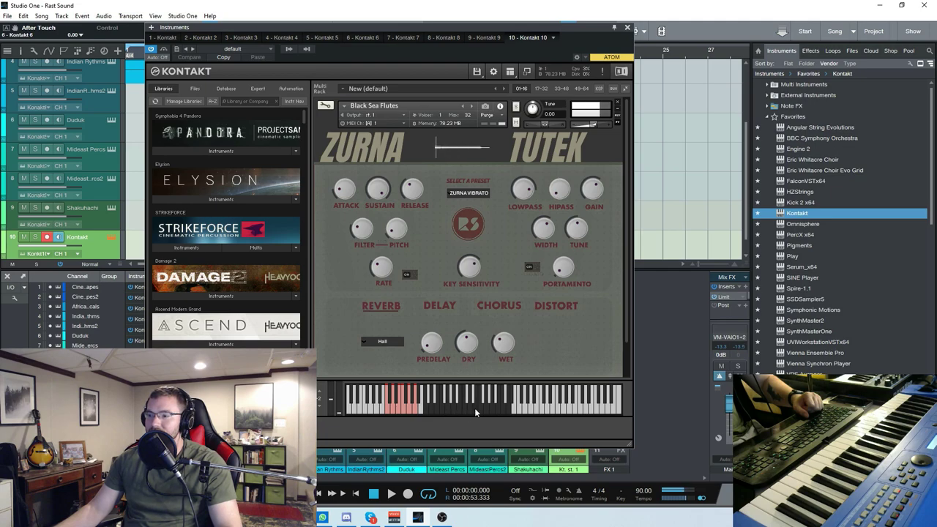
{"action": "left_click", "coordinate": [480, 193]}
{"action": "left_click", "coordinate": [474, 238]}
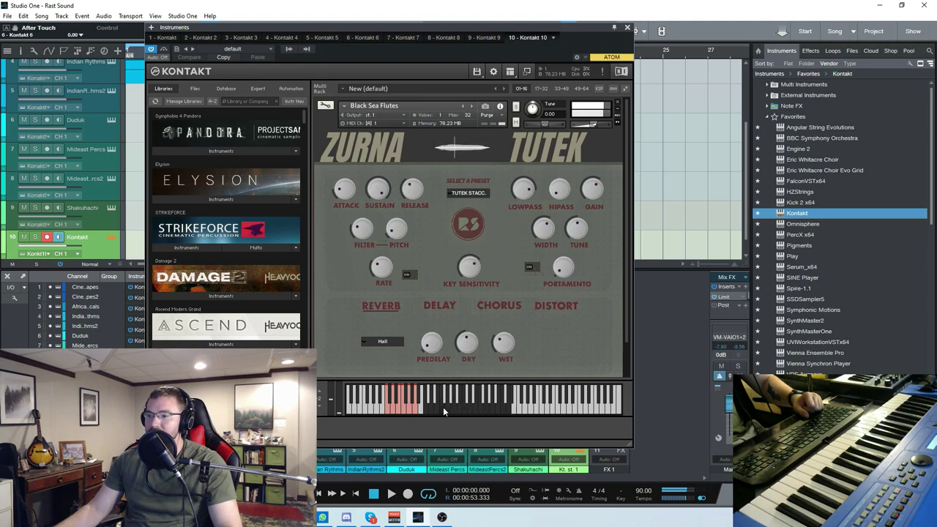
Step: Switch Black Sea Flutes to the NATRL PTTRNS I preset and close the instrument
{"action": "left_click", "coordinate": [468, 192]}
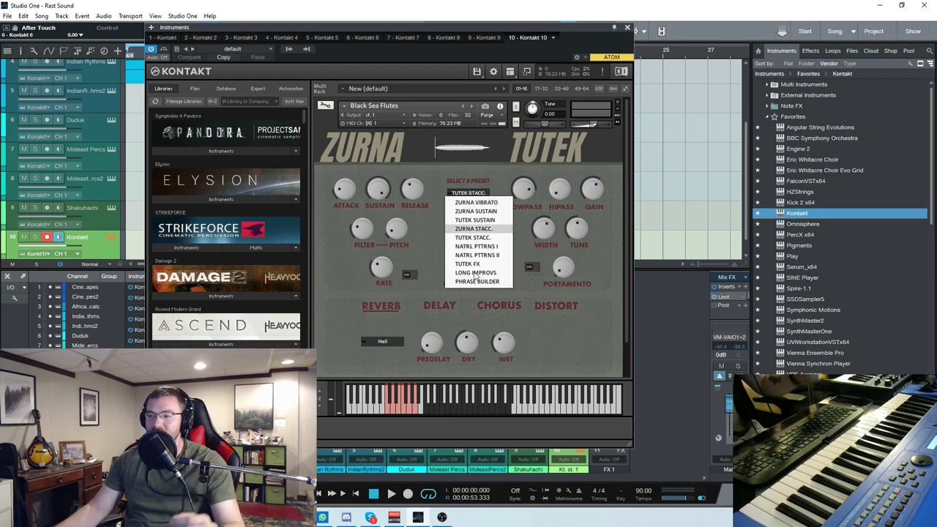
{"action": "left_click", "coordinate": [483, 246]}
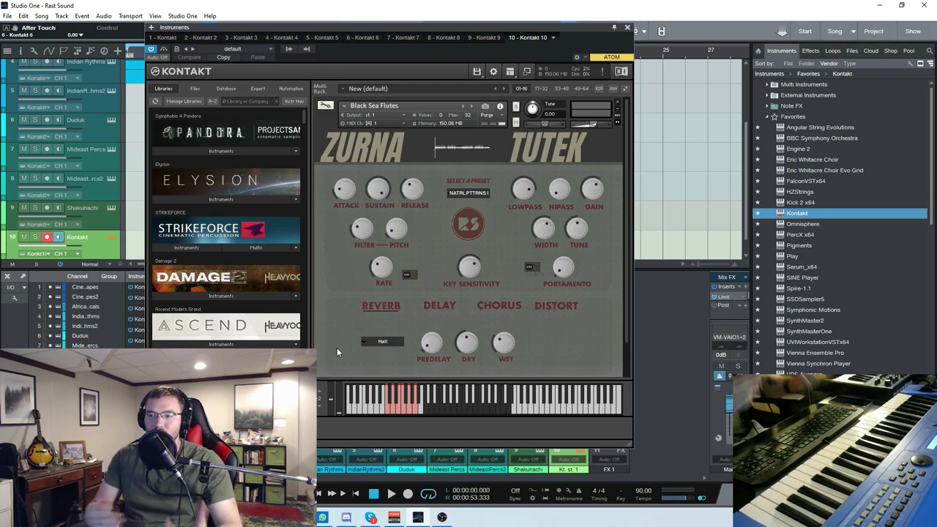
{"action": "left_click", "coordinate": [628, 28]}
Step: Open the first Indian Rythms 2 clip in the note editor, view its MIDI pattern, and close the editor
{"action": "scroll", "coordinate": [219, 185], "scroll_direction": "up", "scroll_amount": 4}
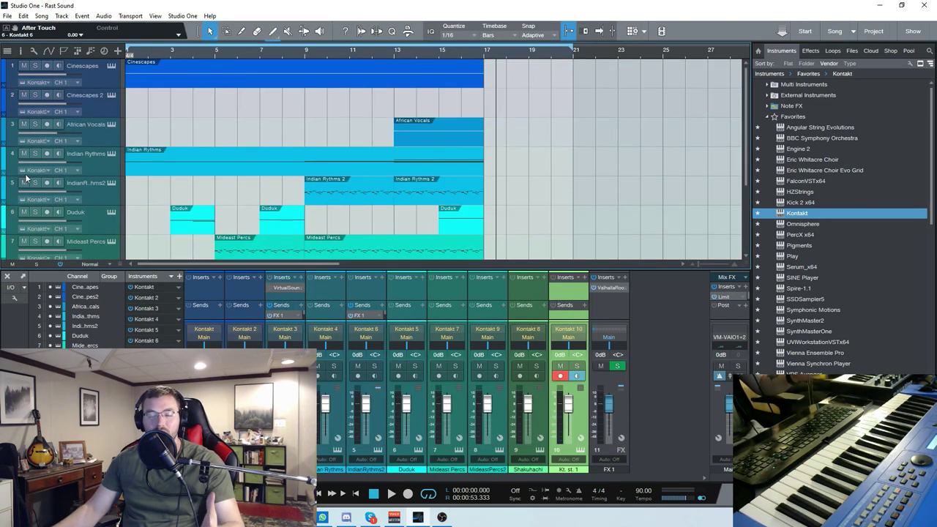
{"action": "left_click", "coordinate": [104, 169]}
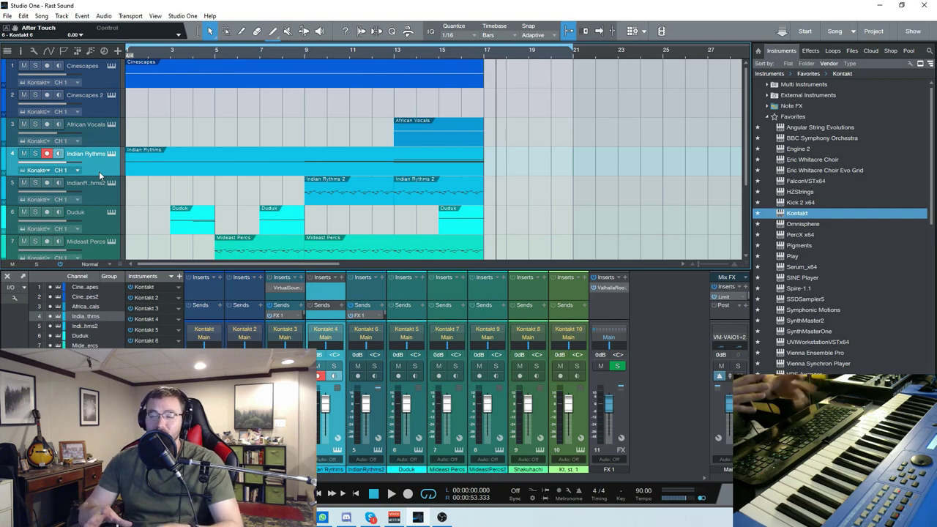
{"action": "double_click", "coordinate": [335, 196]}
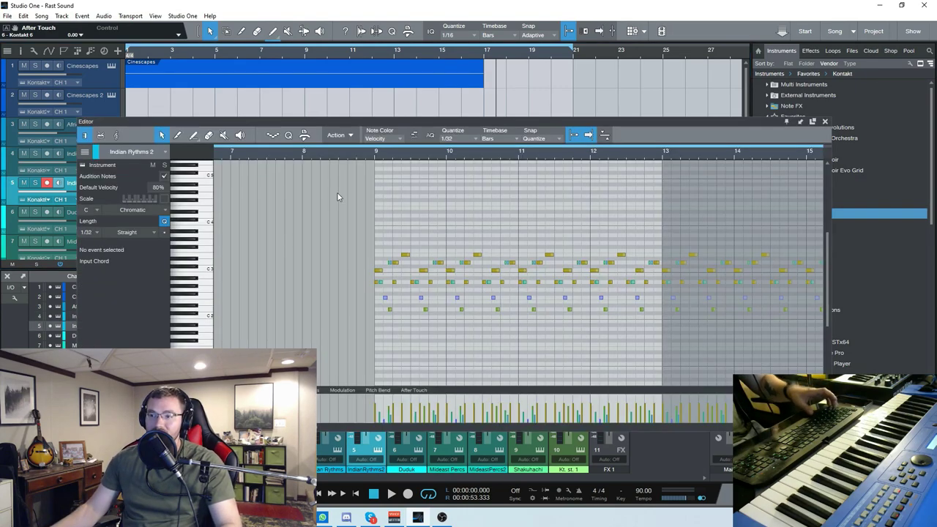
{"action": "left_click", "coordinate": [825, 123]}
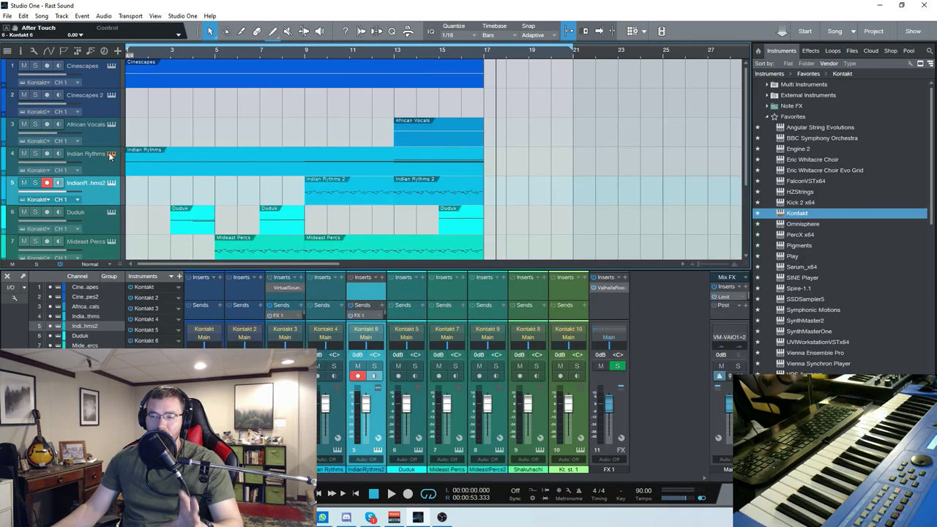
Step: Open the Indian Rhythms instrument on track 4, view its preset list without changing the preset, and close it
{"action": "left_click", "coordinate": [111, 153]}
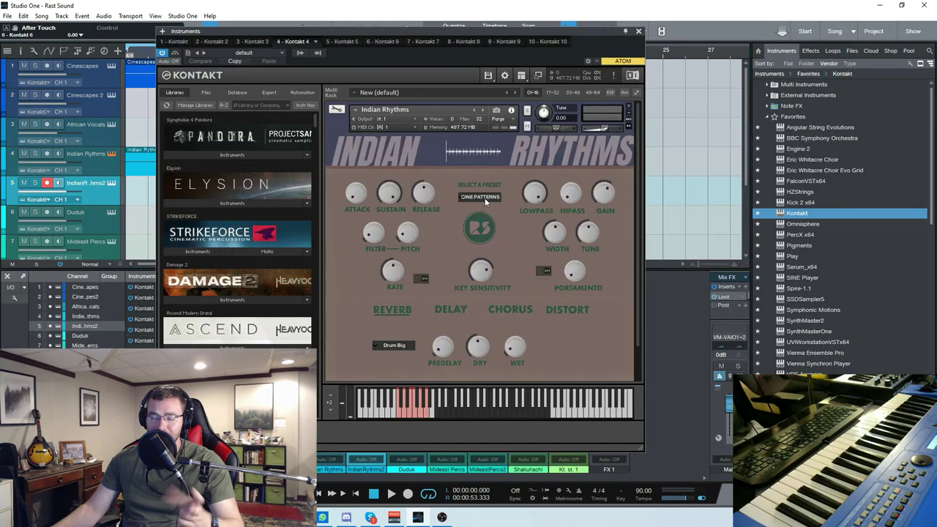
{"action": "left_click", "coordinate": [483, 198]}
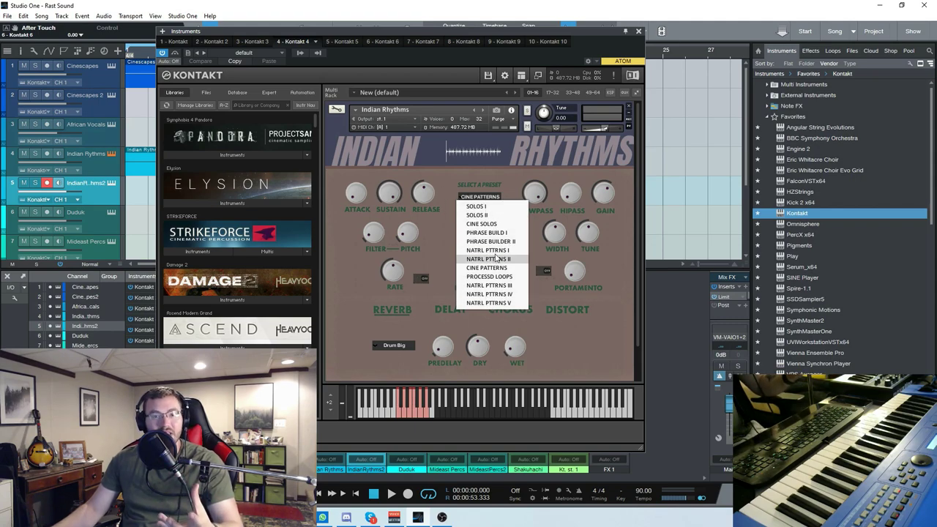
{"action": "left_click", "coordinate": [439, 243]}
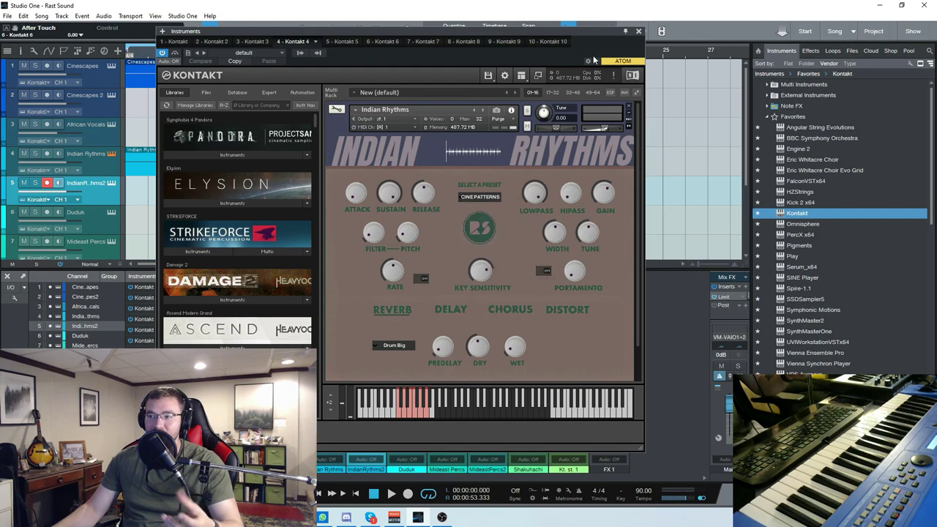
{"action": "left_click", "coordinate": [639, 33]}
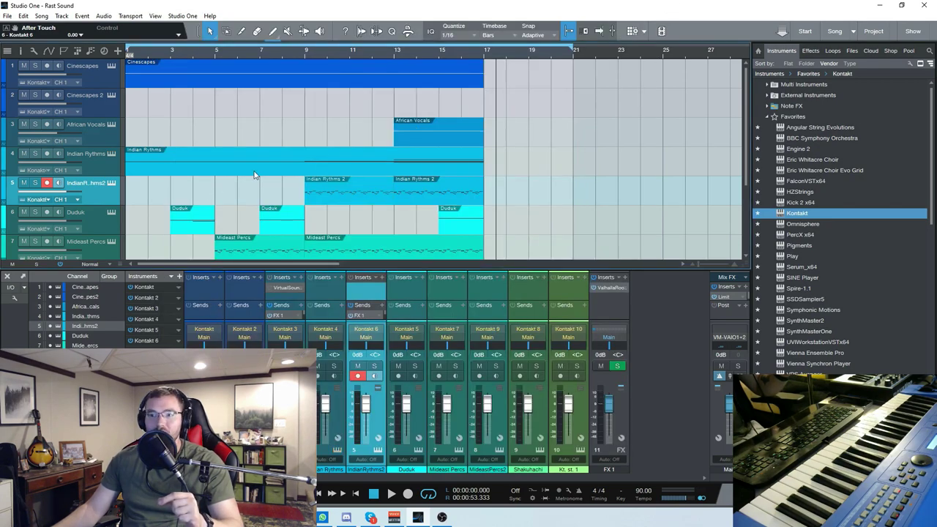
{"action": "scroll", "coordinate": [93, 185], "scroll_direction": "down", "scroll_amount": 3}
{"action": "left_click", "coordinate": [94, 234]}
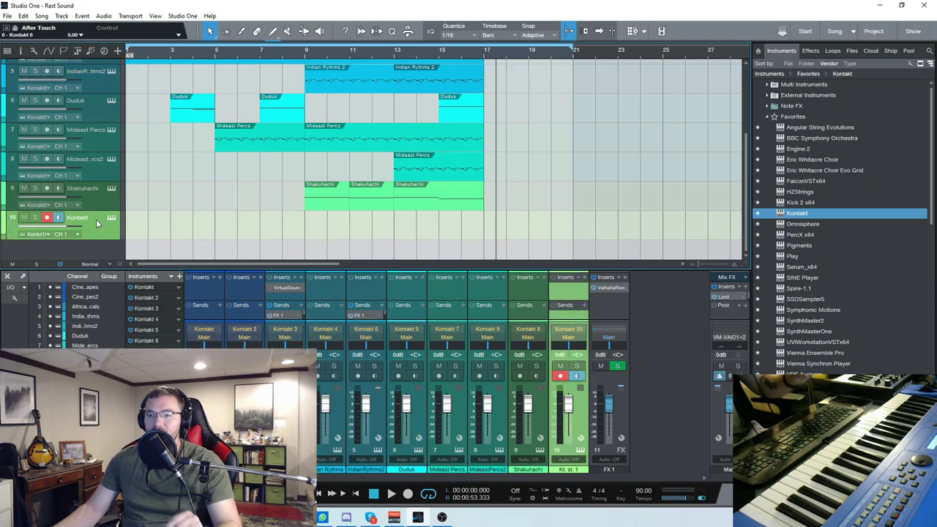
{"action": "scroll", "coordinate": [141, 170], "scroll_direction": "up", "scroll_amount": 3}
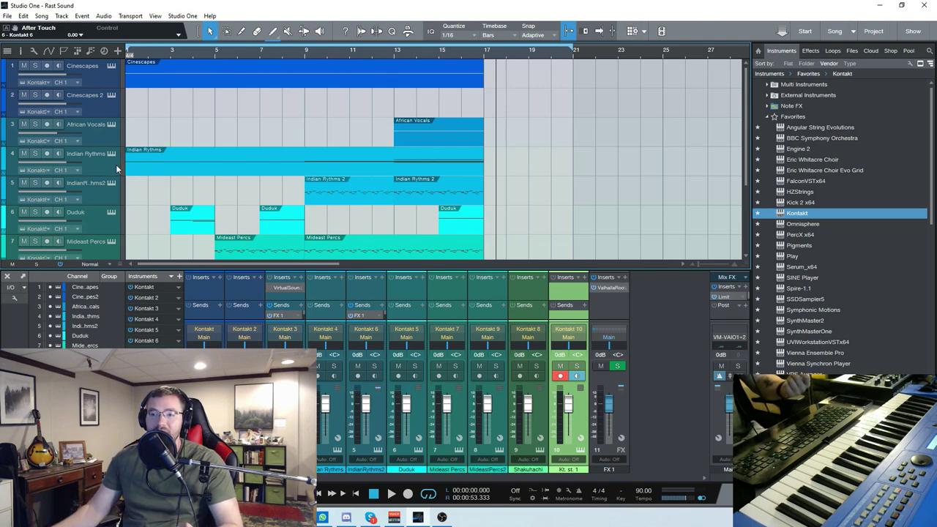
{"action": "scroll", "coordinate": [113, 170], "scroll_direction": "down", "scroll_amount": 1}
{"action": "scroll", "coordinate": [112, 171], "scroll_direction": "down", "scroll_amount": 1}
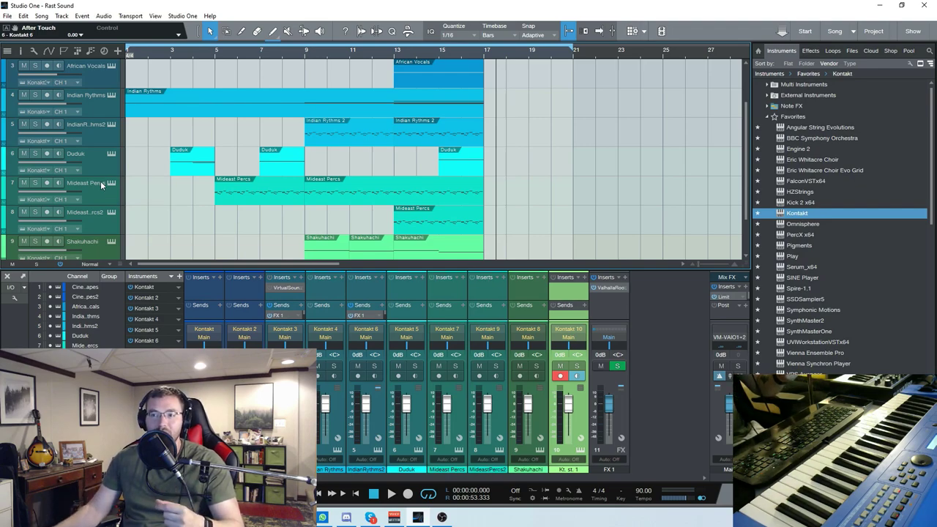
{"action": "scroll", "coordinate": [106, 183], "scroll_direction": "up", "scroll_amount": 2}
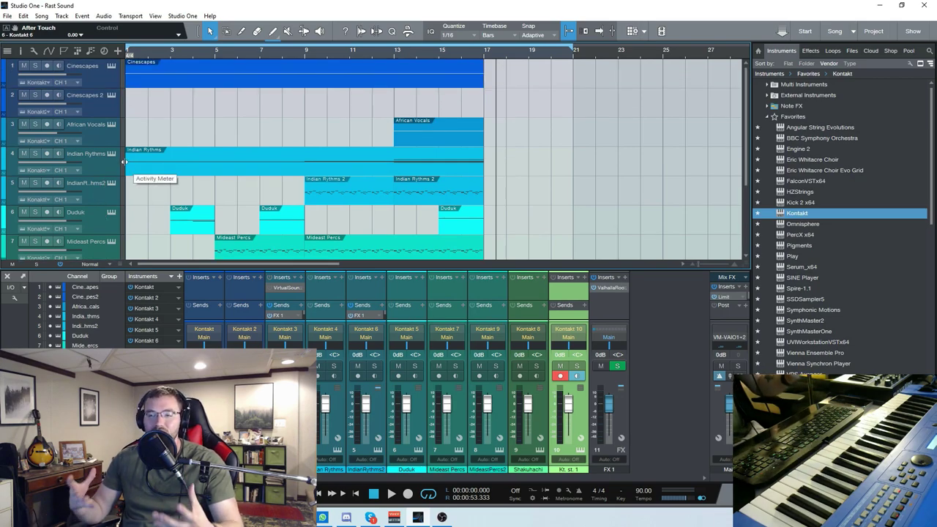
Step: Open the Cinescapes Rhythmic Patterns instrument on track 2, view its envelope and filter controls, and close it
{"action": "left_click", "coordinate": [116, 76]}
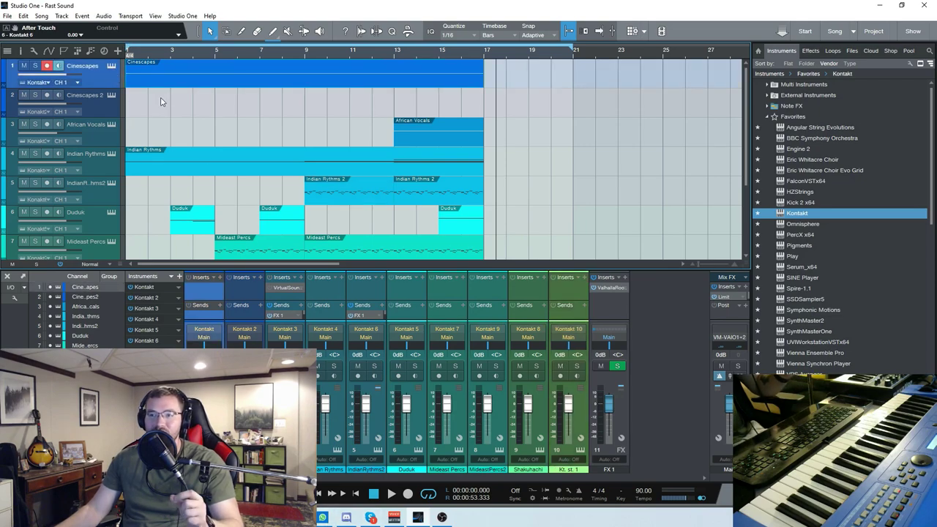
{"action": "left_click", "coordinate": [111, 96]}
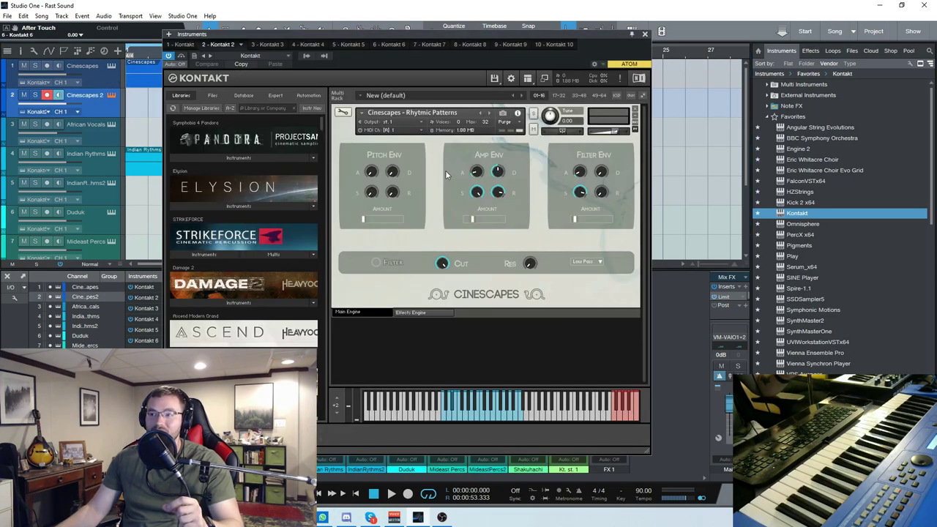
{"action": "left_click", "coordinate": [645, 35]}
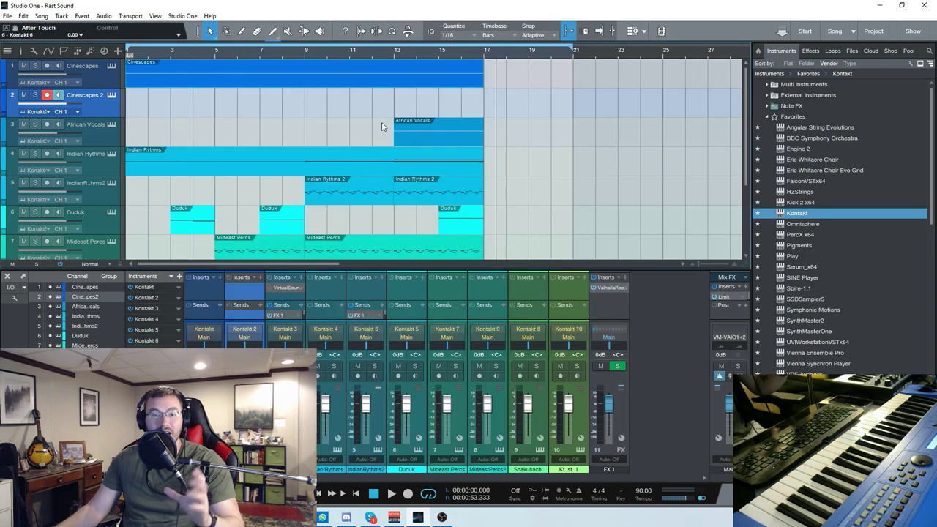
Step: Open the Black Sea Flutes instrument on track 10, view its preset list without changing the preset, and close it
{"action": "scroll", "coordinate": [211, 176], "scroll_direction": "down", "scroll_amount": 4}
{"action": "left_click", "coordinate": [118, 221]}
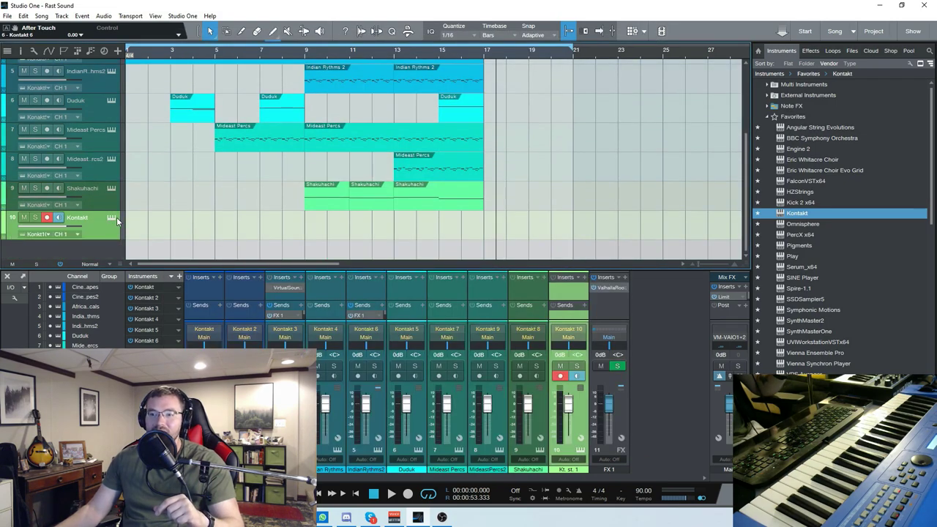
{"action": "left_click", "coordinate": [112, 218]}
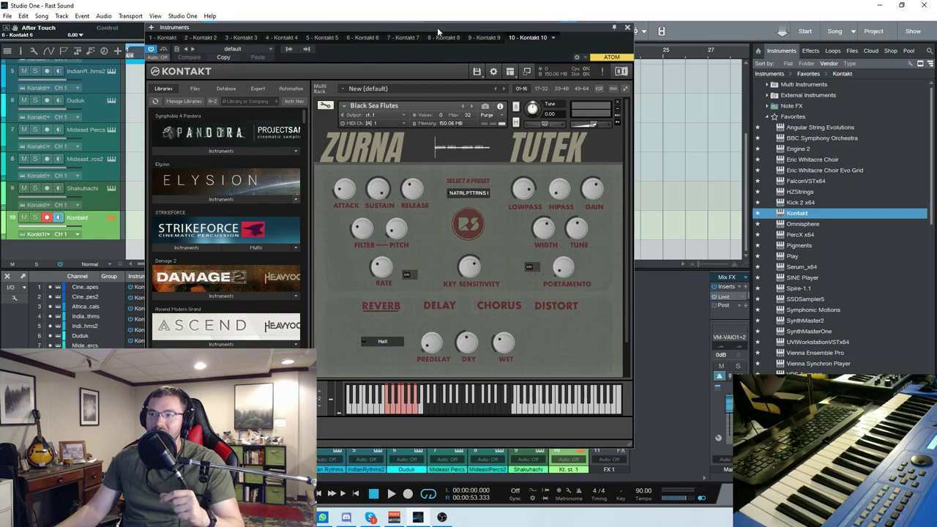
{"action": "left_click_drag", "start_coordinate": [437, 27], "coordinate": [417, 30]}
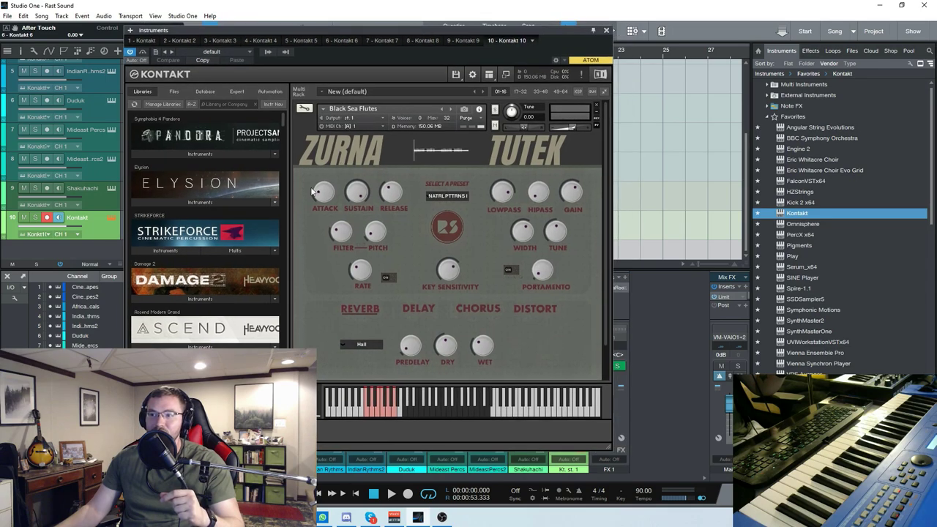
{"action": "left_click", "coordinate": [454, 197]}
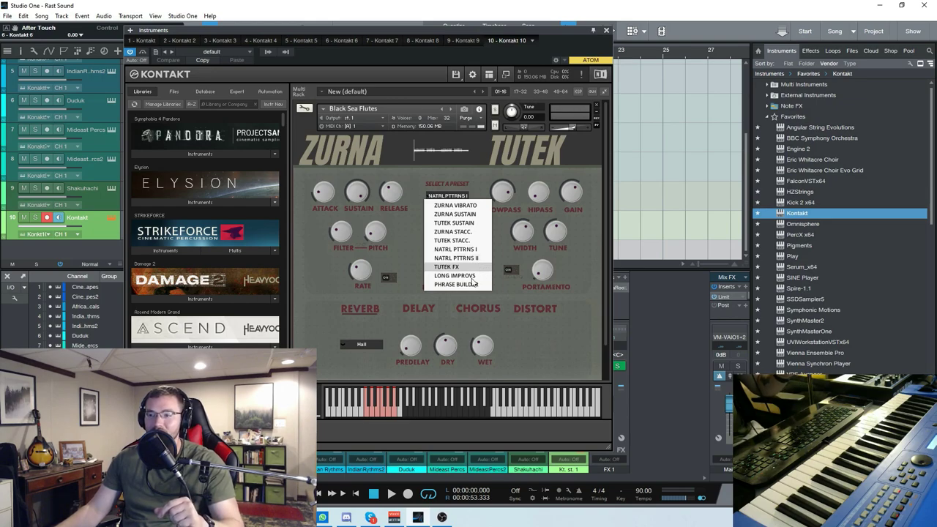
{"action": "left_click", "coordinate": [606, 30]}
Step: Open the African Vocals instrument on track 3, view its interface with the Songs preset, and close it
{"action": "scroll", "coordinate": [107, 133], "scroll_direction": "up", "scroll_amount": 3}
{"action": "left_click", "coordinate": [107, 132]}
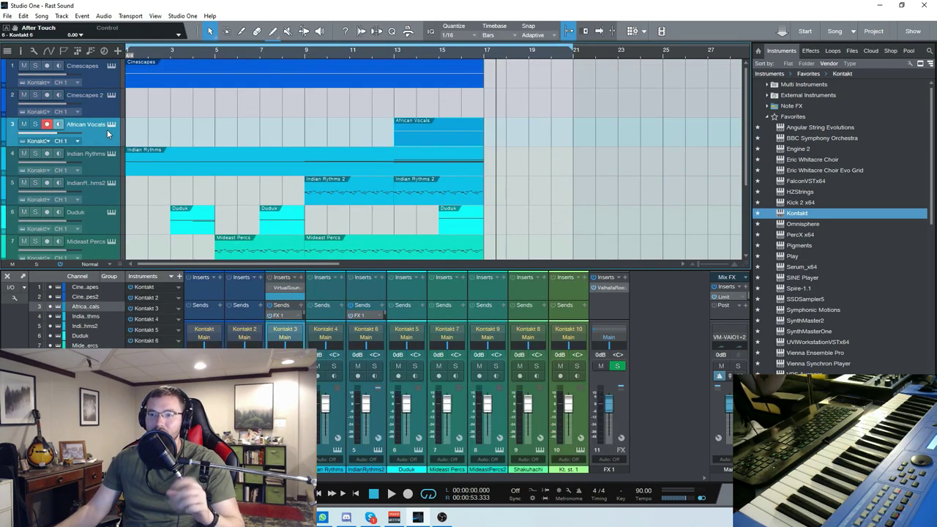
{"action": "left_click", "coordinate": [111, 126]}
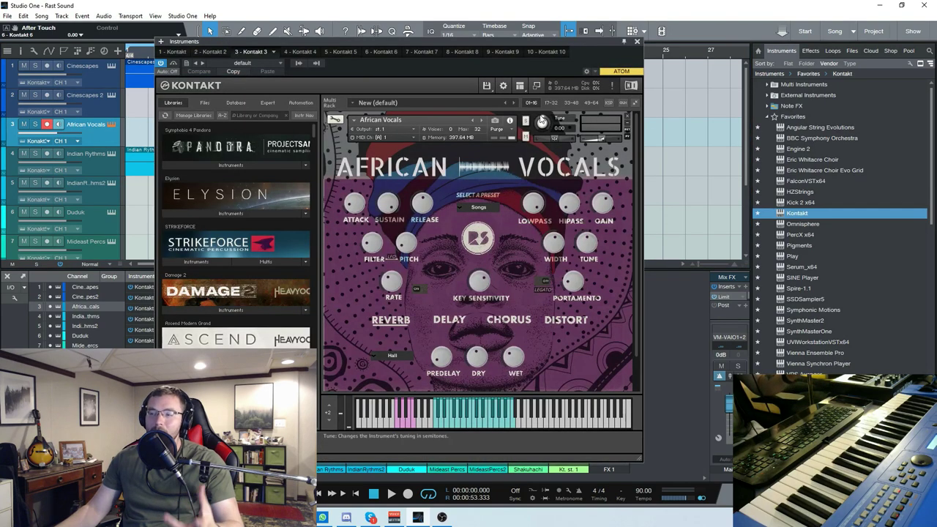
{"action": "left_click_drag", "start_coordinate": [493, 46], "coordinate": [501, 46]}
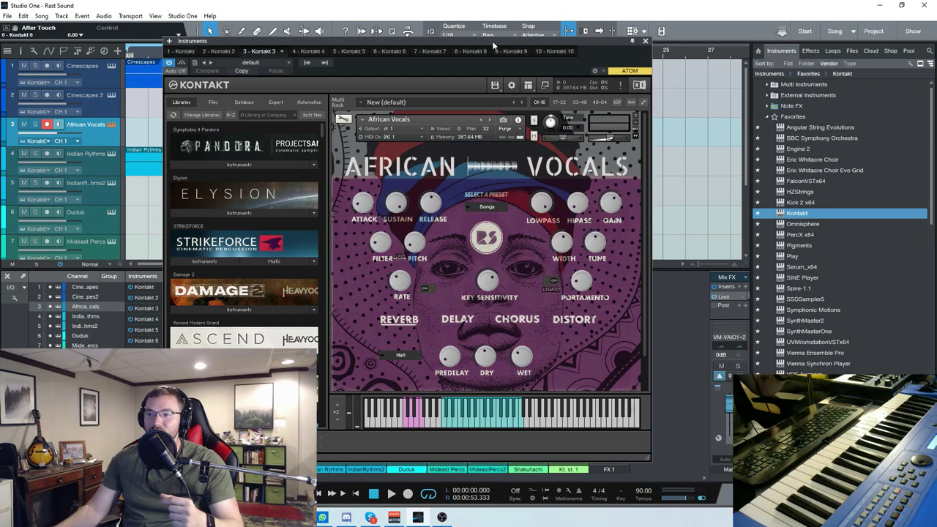
{"action": "left_click", "coordinate": [644, 41]}
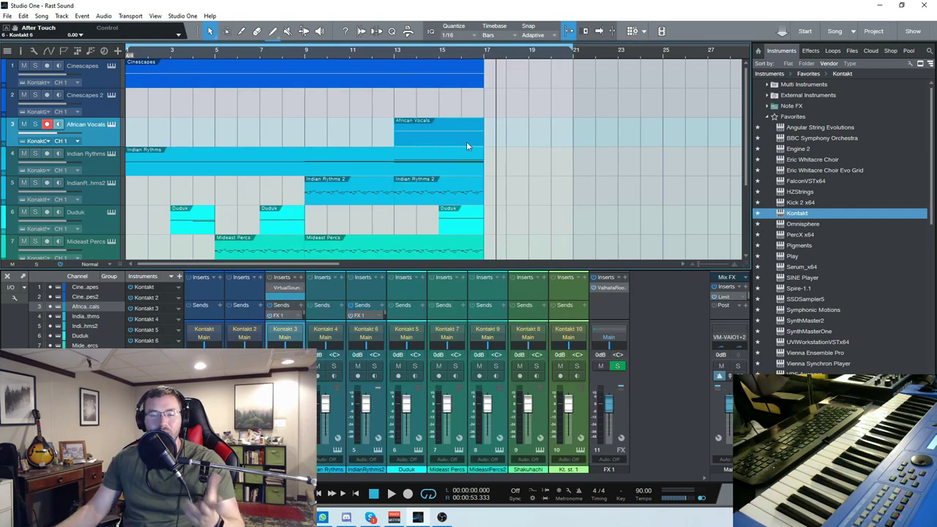
{"action": "scroll", "coordinate": [464, 147], "scroll_direction": "down", "scroll_amount": 4}
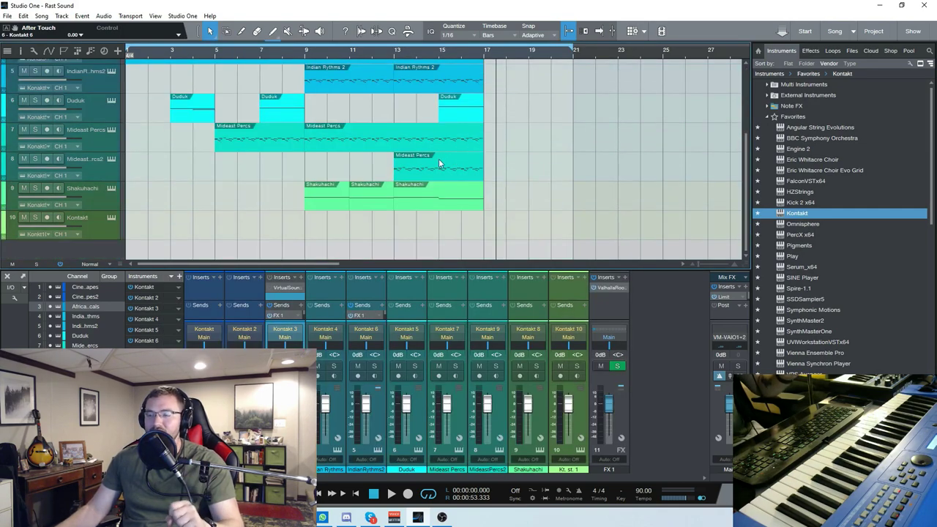